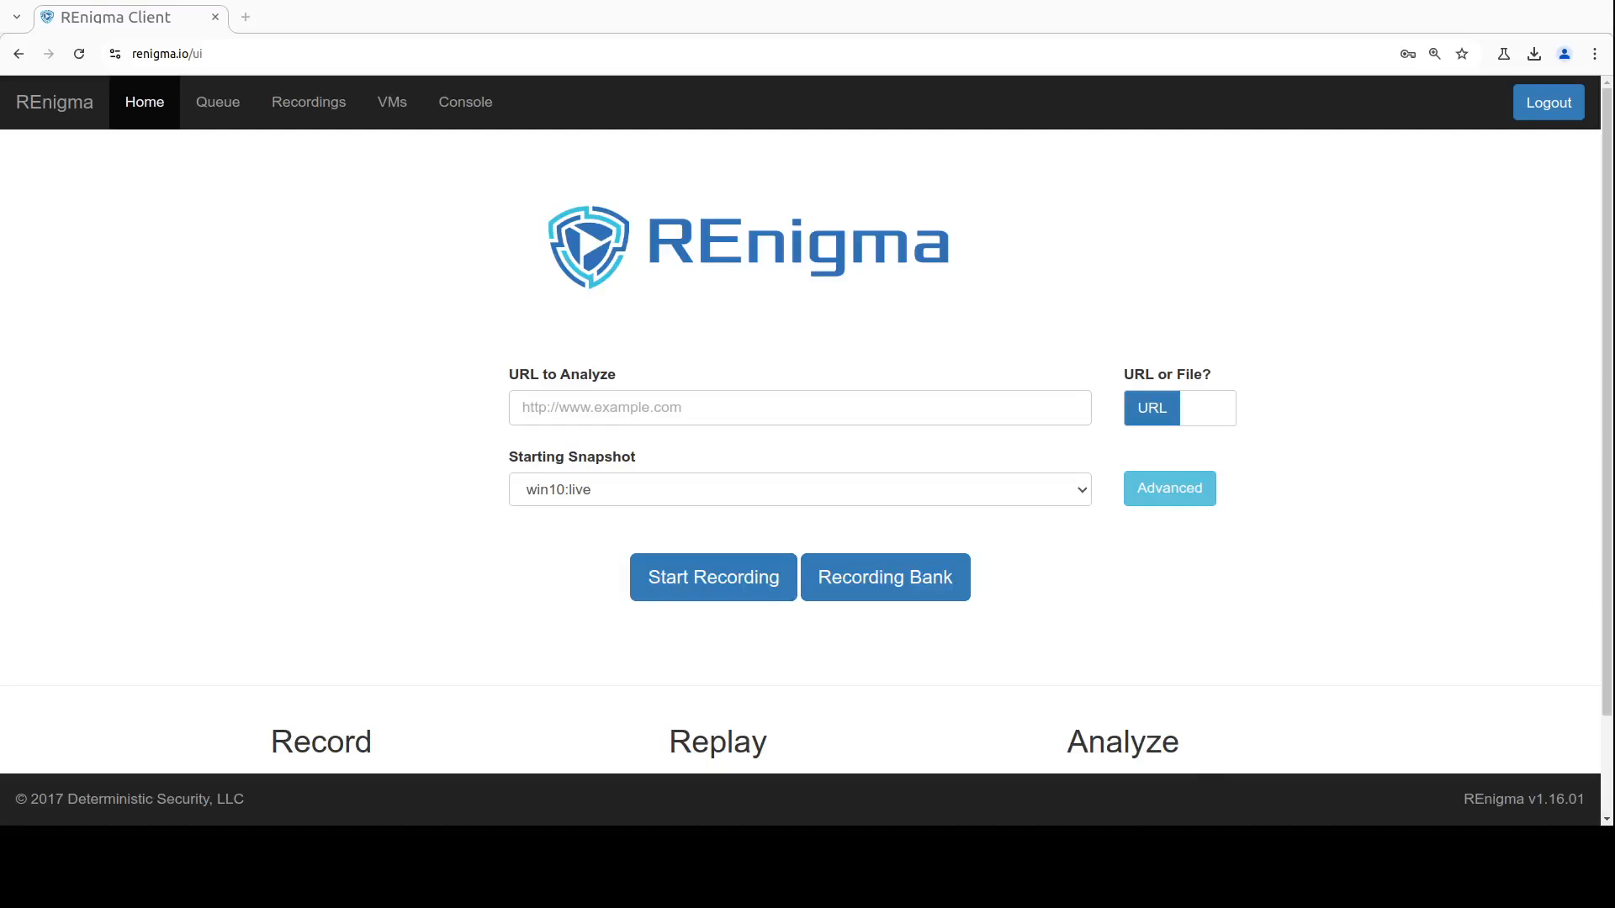
- Submit the demo folder's 5446f78732cacbc23fbb1ec9fe92e1bfeb23e8b62607a6e252ecf6a976db02fb.exe as the file to analyze and start recording on the win10:live snapshot
{"action": "left_click", "coordinate": [1157, 412]}
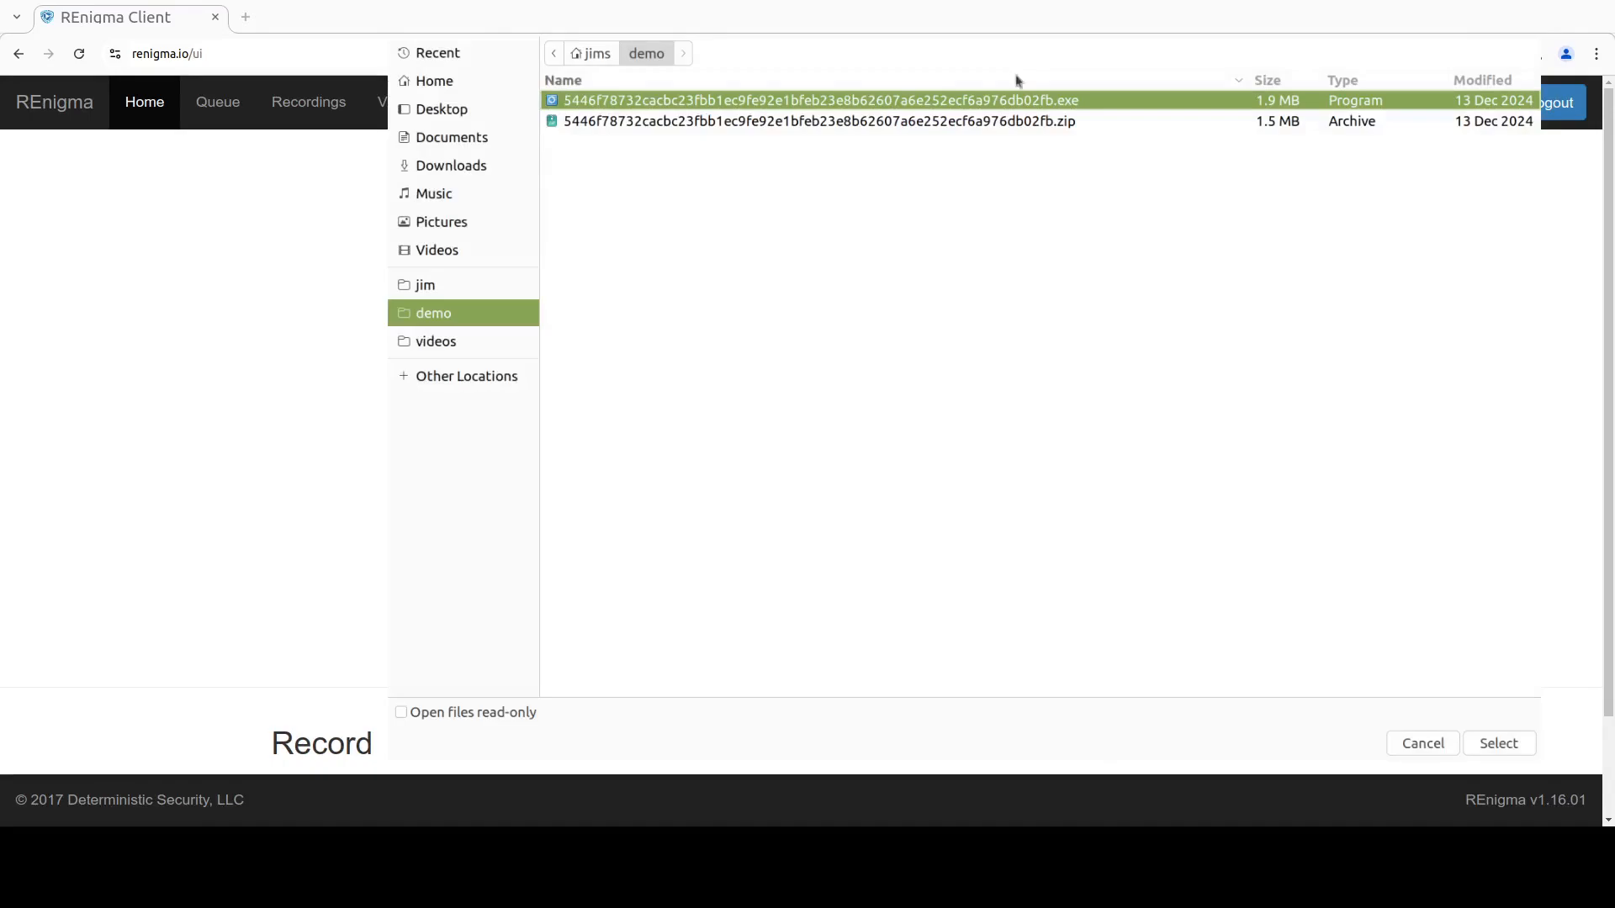
{"action": "left_click", "coordinate": [999, 103]}
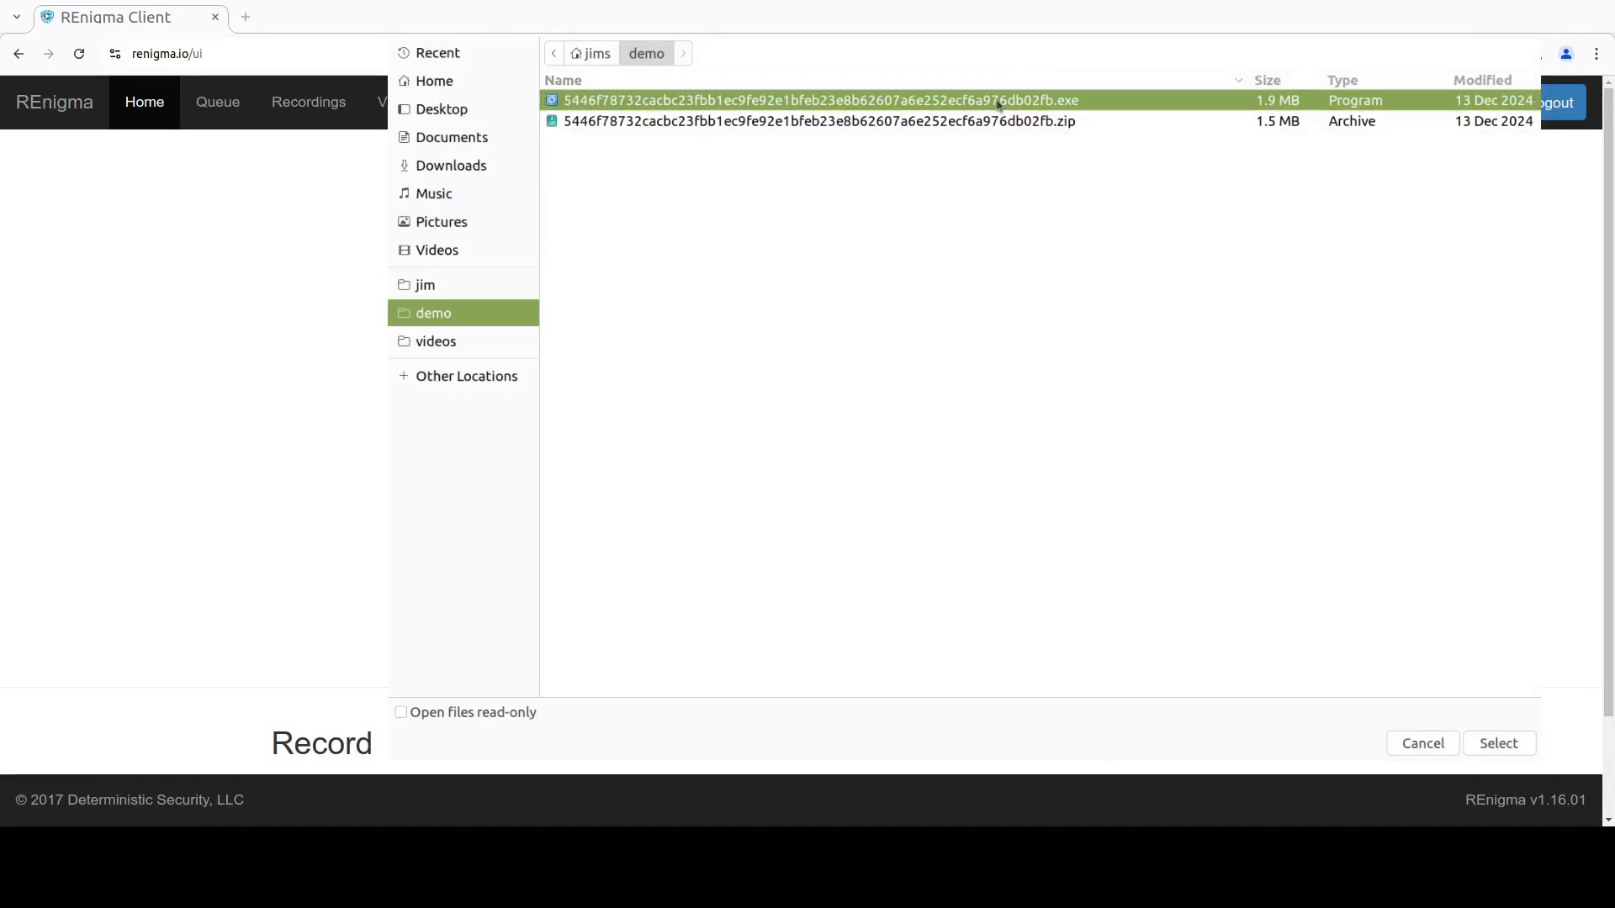
{"action": "left_click", "coordinate": [1499, 744]}
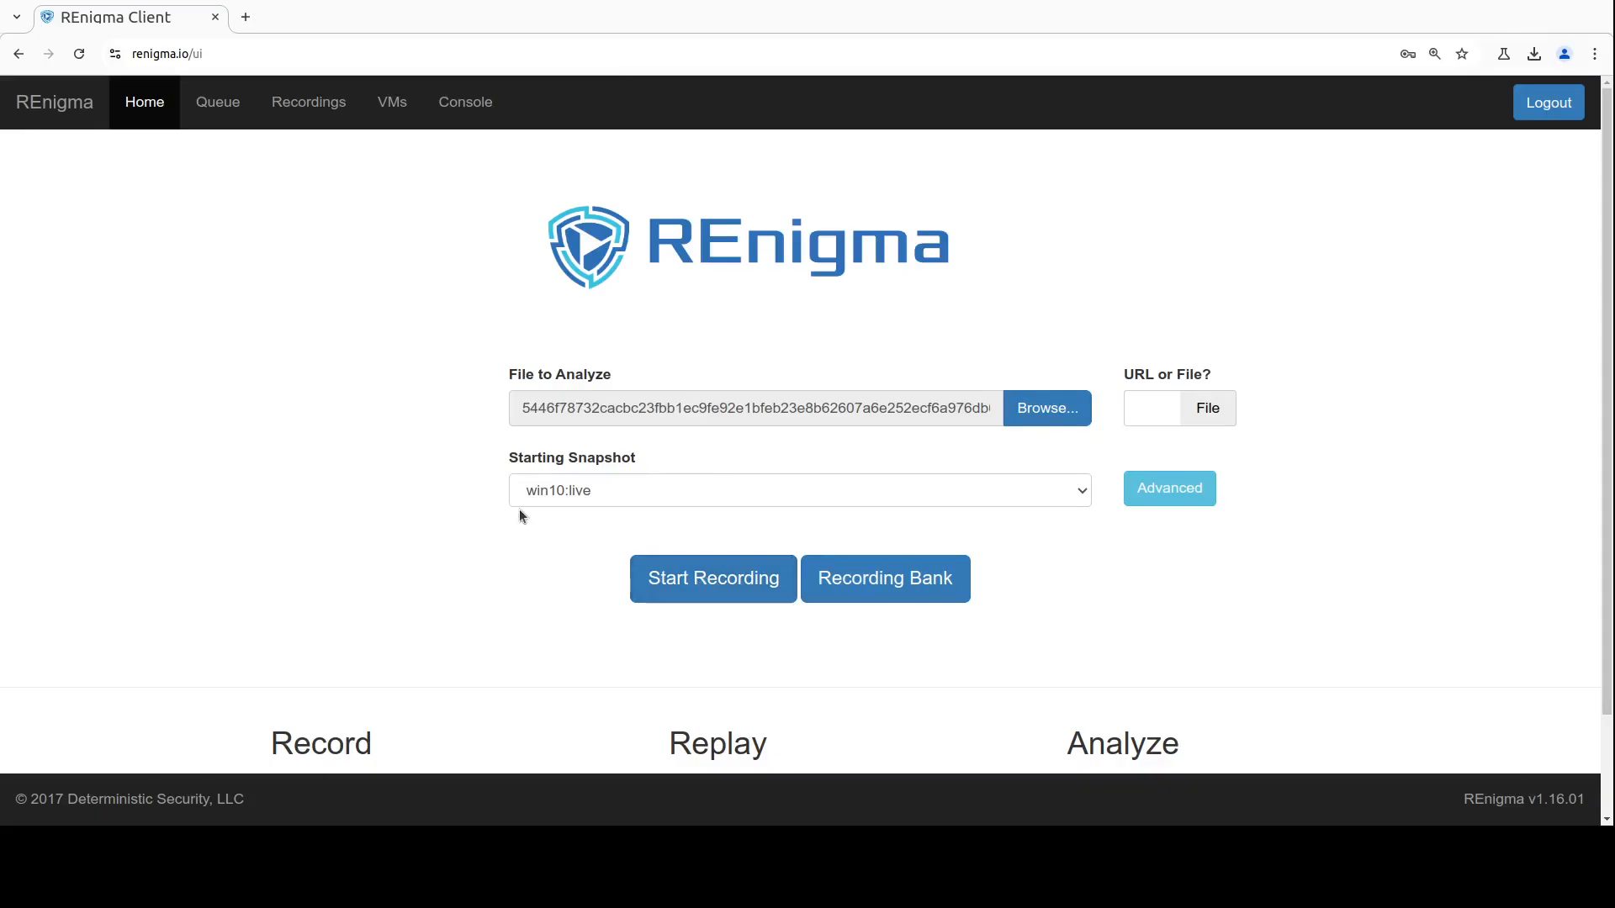
{"action": "left_click", "coordinate": [695, 579]}
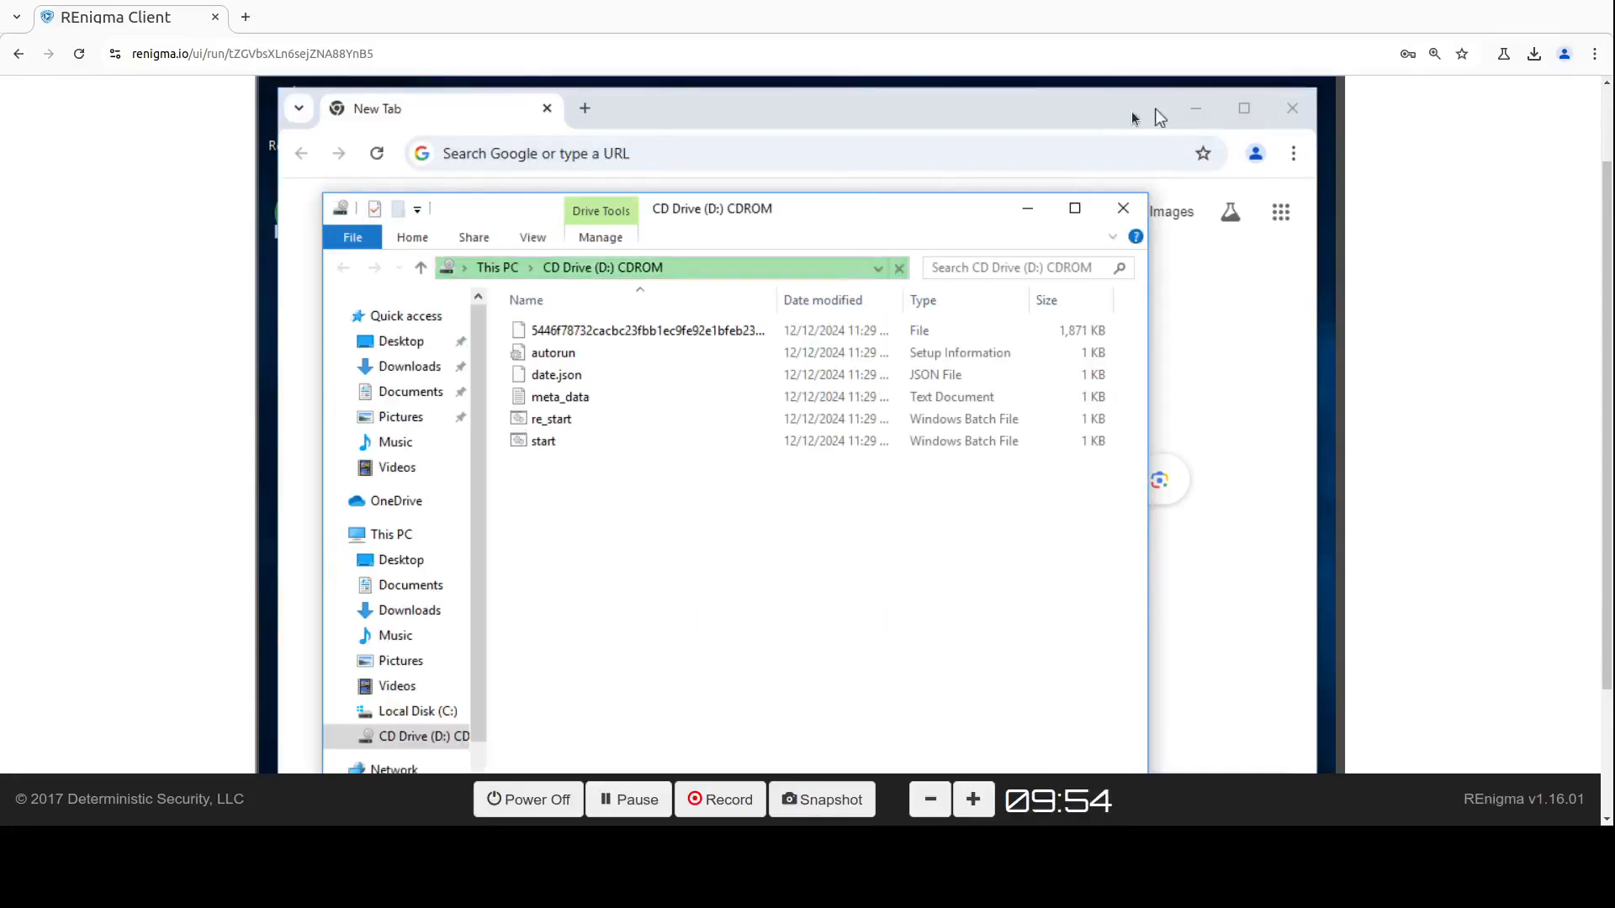
- Clear the virtual machine's desktop by minimizing Chrome and moving the CD drive window aside, and copy the 5446f78732… sample onto the desktop
{"action": "left_click_drag", "start_coordinate": [1148, 120], "coordinate": [1139, 152]}
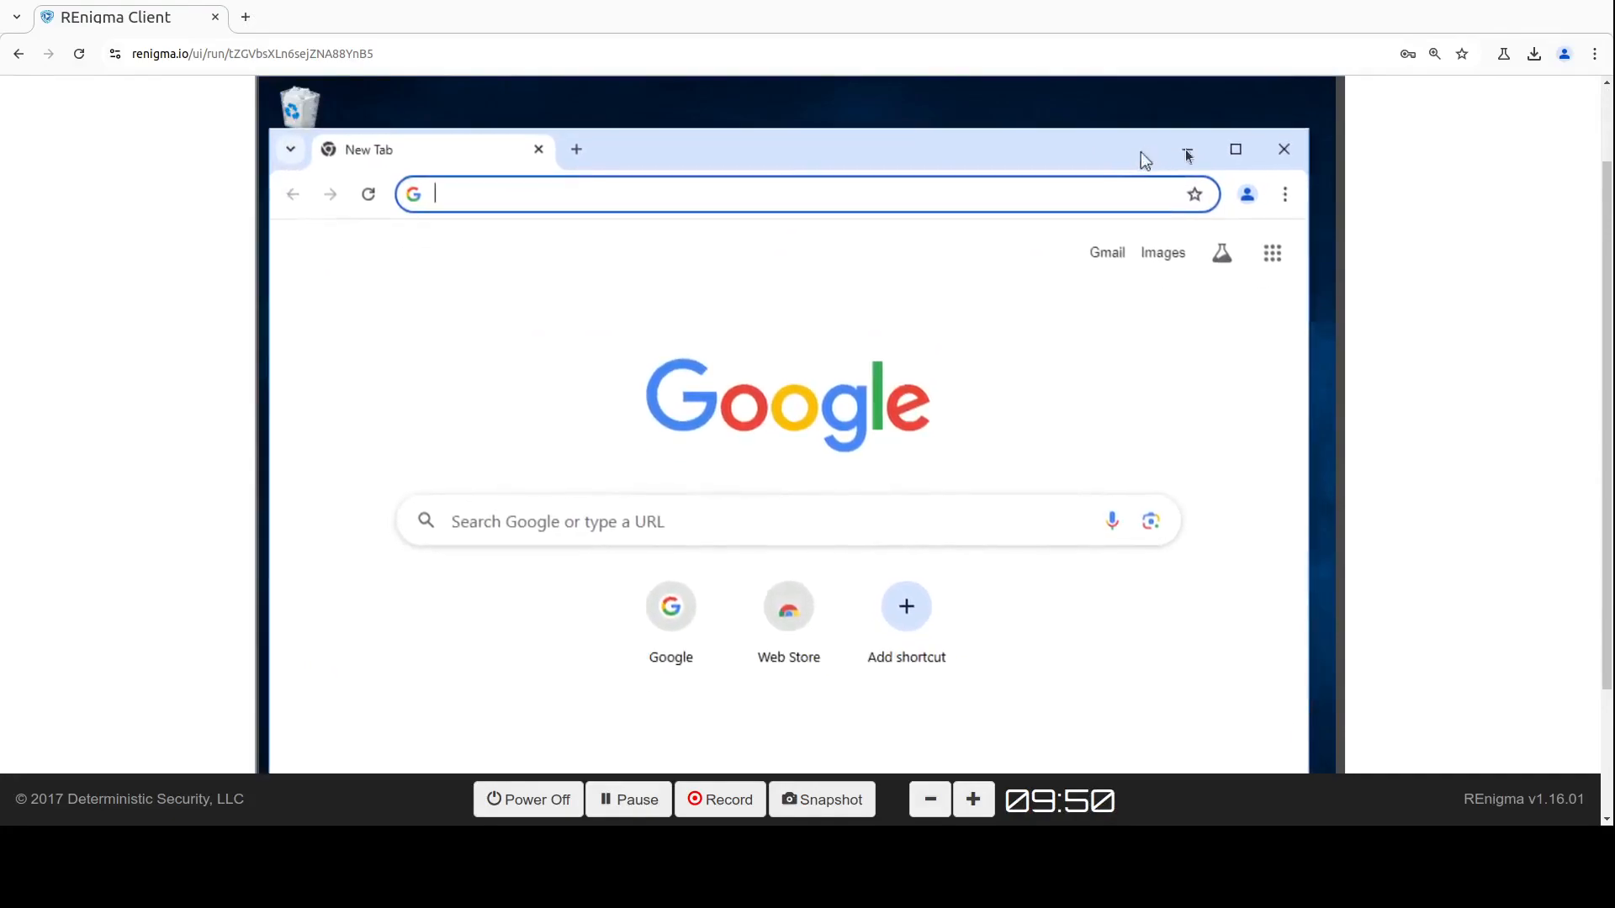
{"action": "left_click", "coordinate": [1189, 153]}
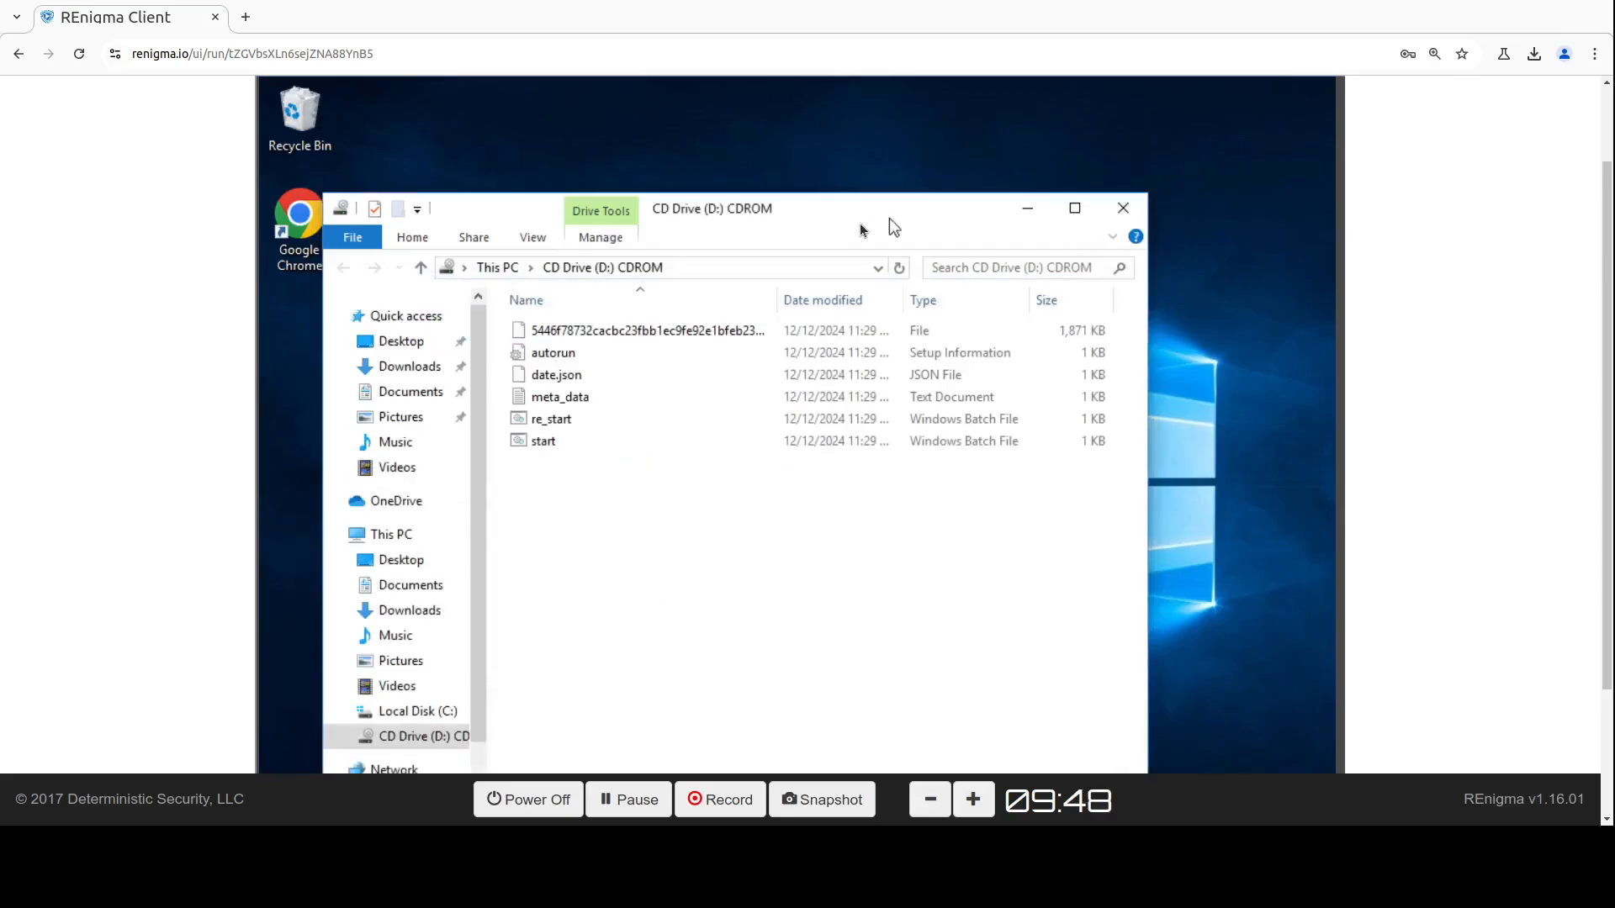
{"action": "left_click_drag", "start_coordinate": [863, 217], "coordinate": [1020, 160]}
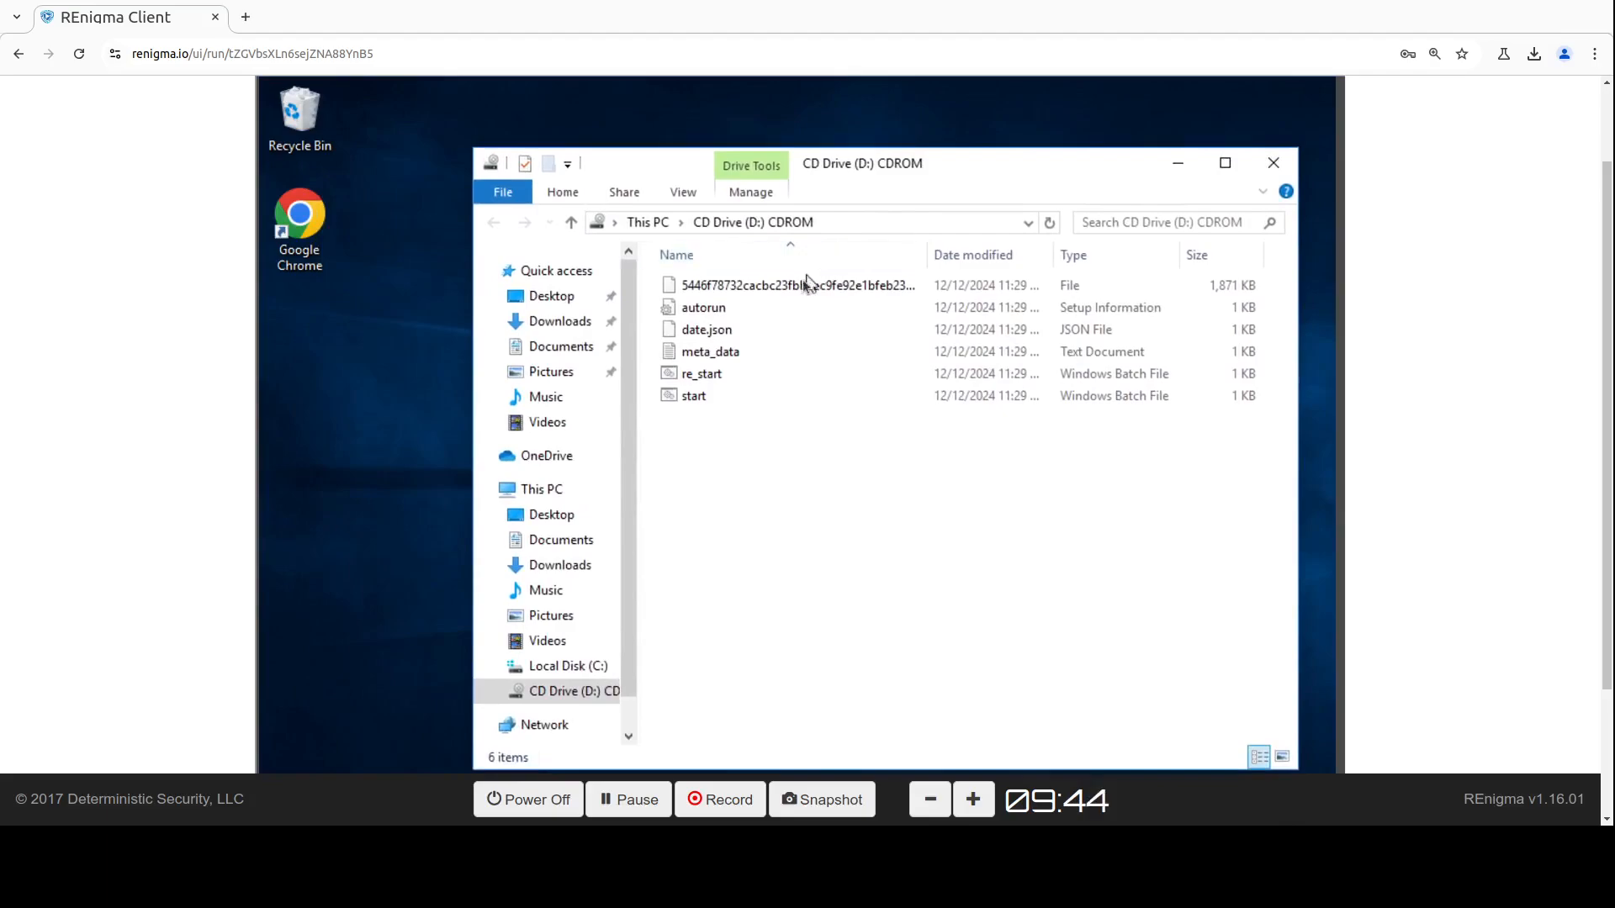
{"action": "left_click_drag", "start_coordinate": [800, 286], "coordinate": [372, 411]}
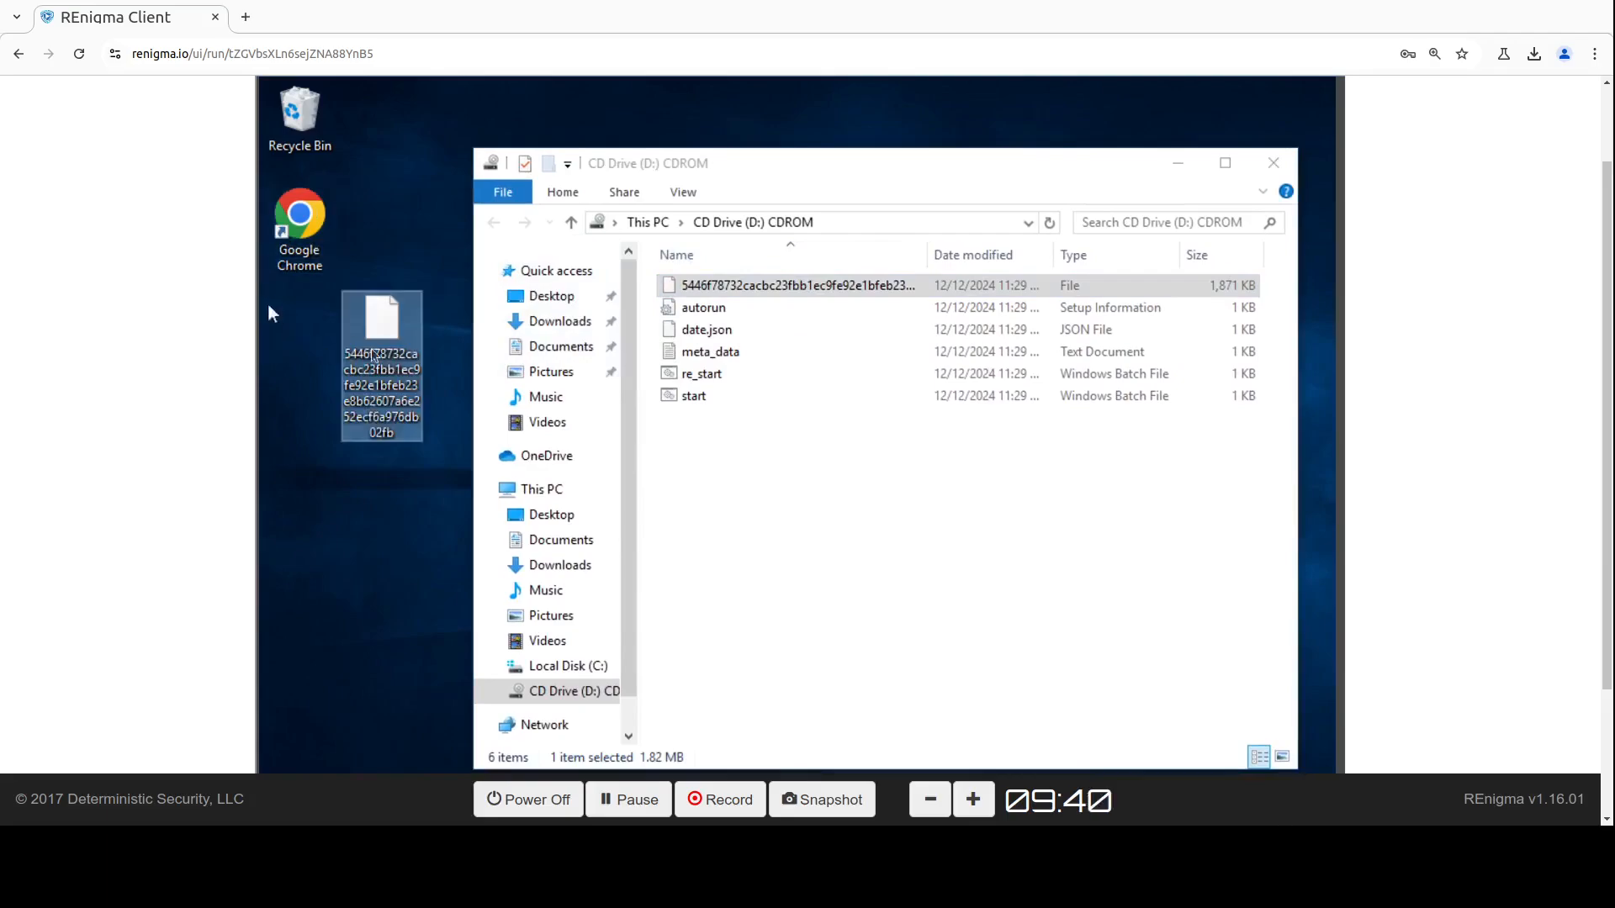
- Rename the sample on the virtual machine's desktop, appending the .exe extension
{"action": "right_click", "coordinate": [384, 363]}
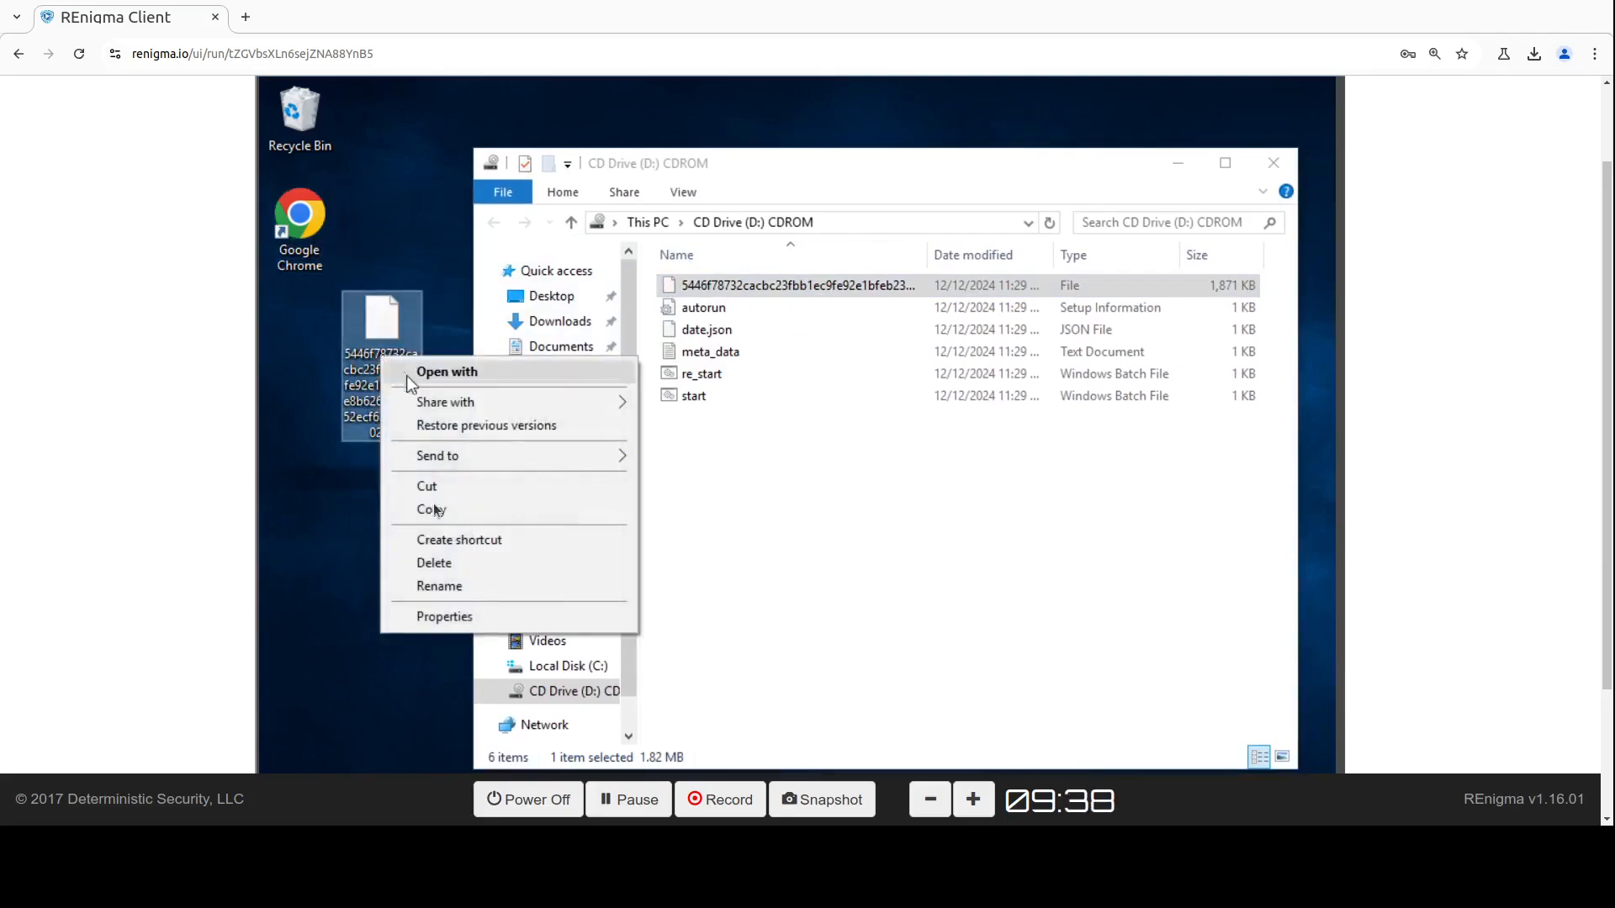
{"action": "left_click", "coordinate": [460, 588]}
{"action": "key", "text": "End"}
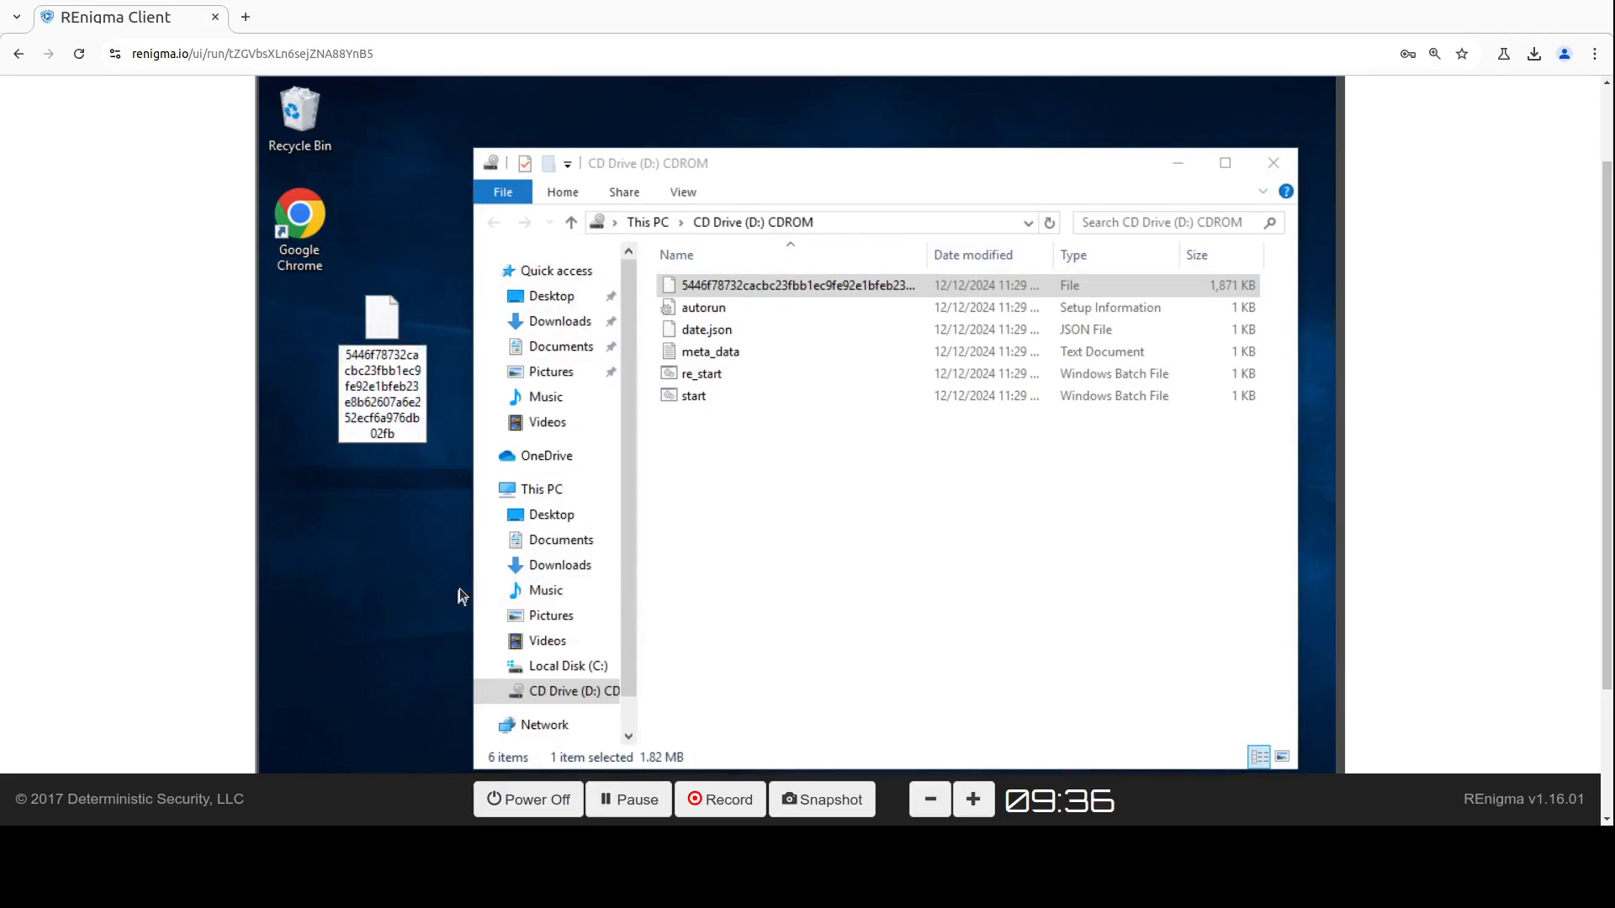
{"action": "type", "text": ".exe"}
{"action": "key", "text": "Return"}
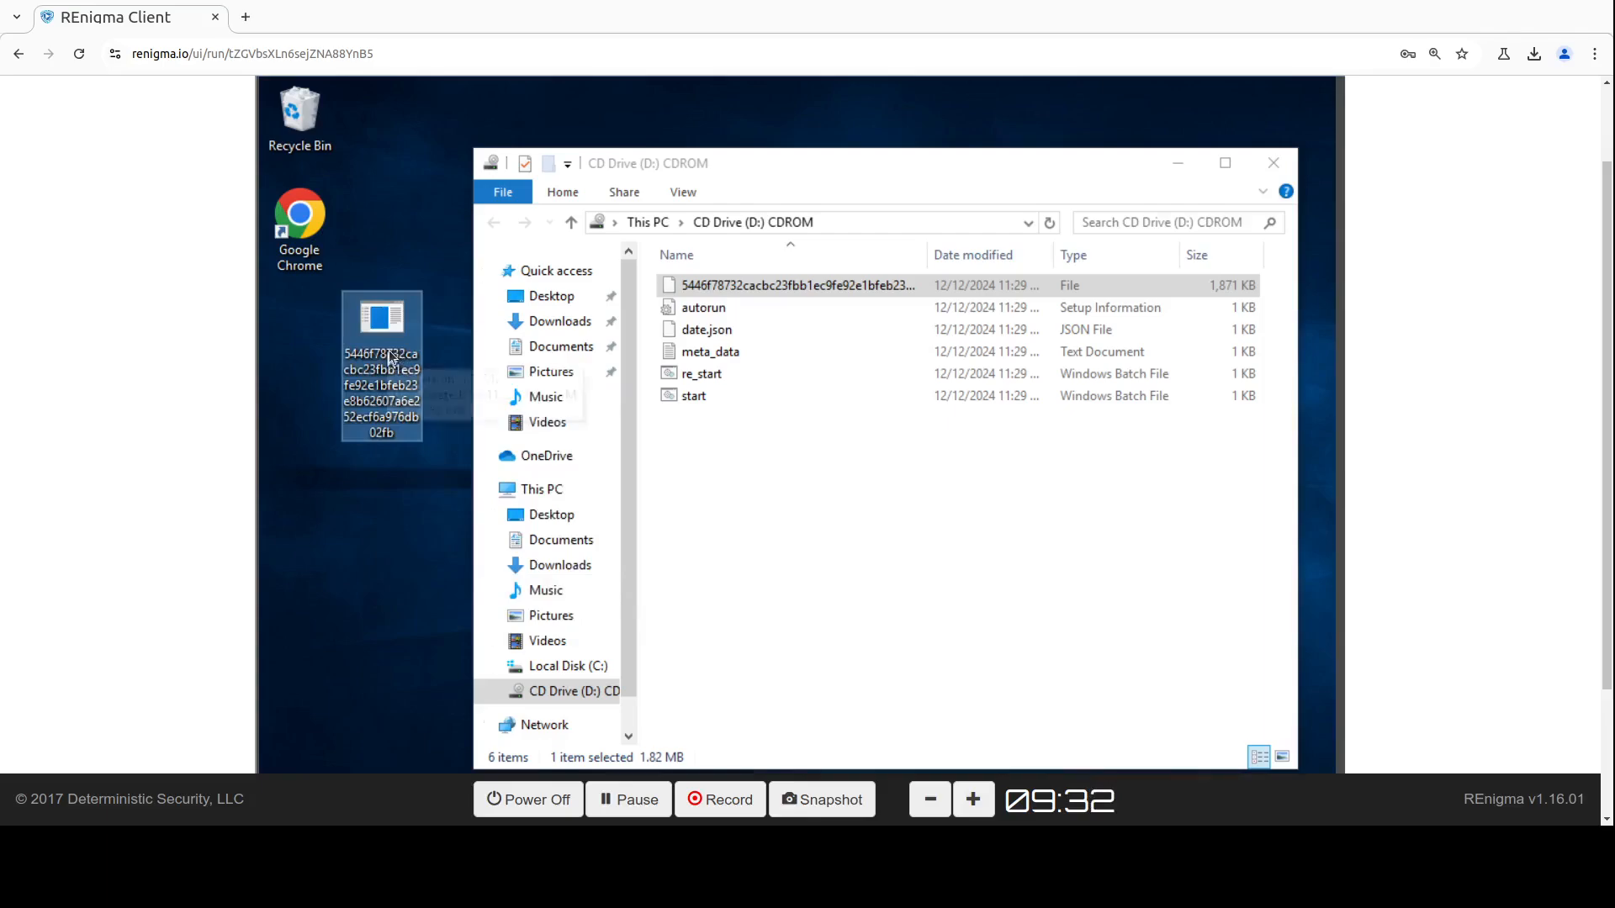
- Minimize the CD drive window and run the renamed sample from the virtual machine's desktop
{"action": "left_click", "coordinate": [1177, 165]}
{"action": "scroll", "coordinate": [1471, 381], "scroll_direction": "down", "scroll_amount": 3}
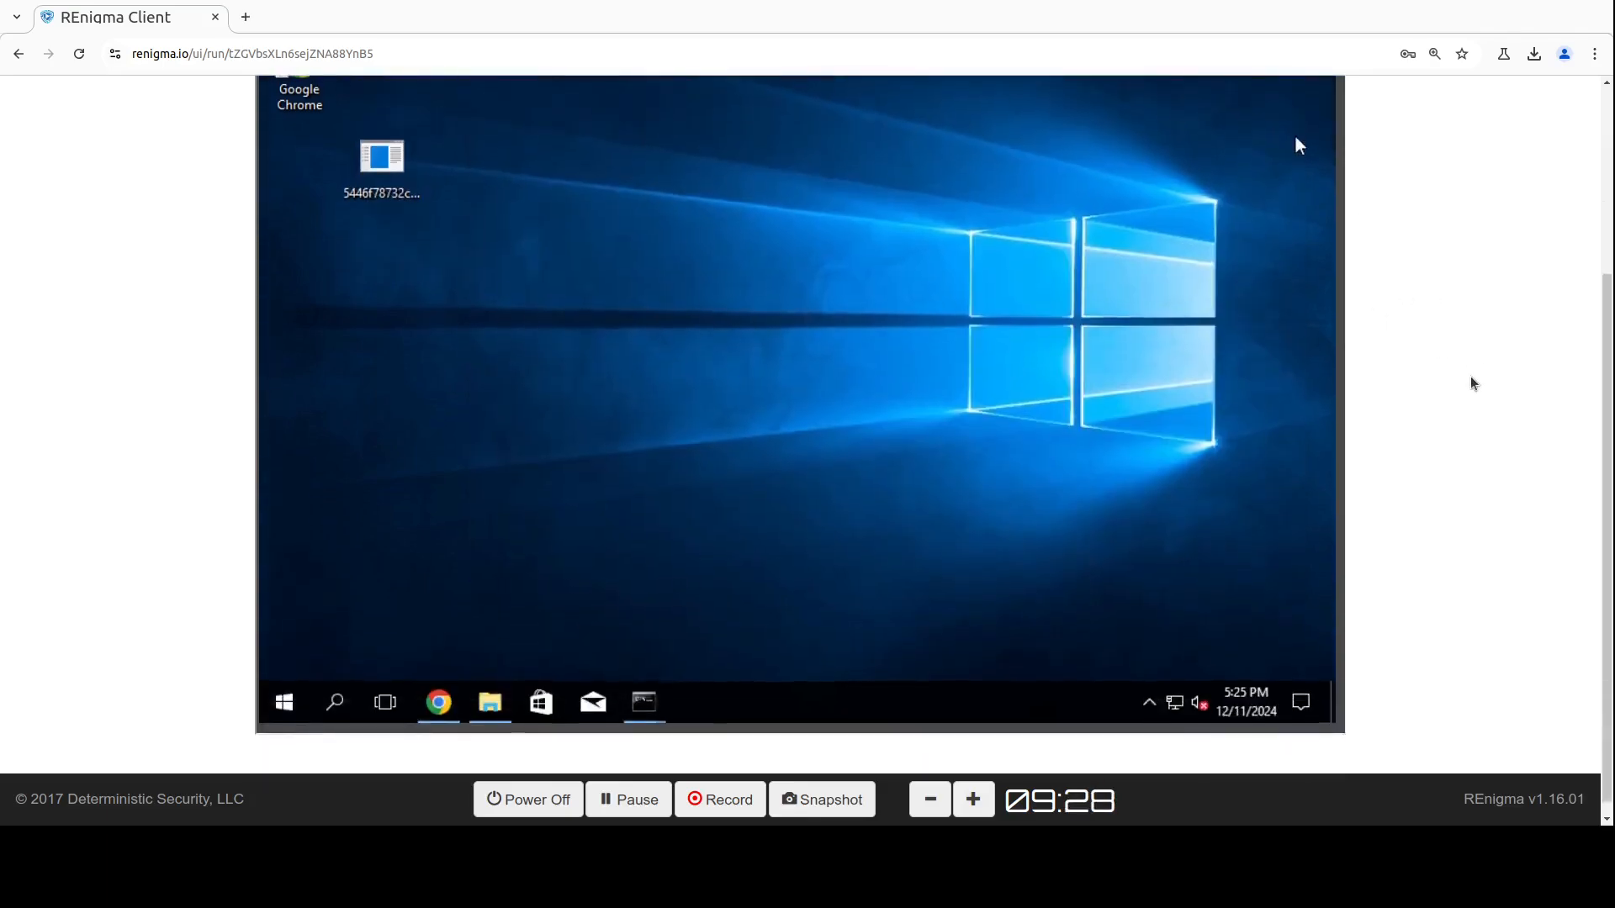
{"action": "scroll", "coordinate": [1471, 381], "scroll_direction": "up", "scroll_amount": 3}
{"action": "double_click", "coordinate": [396, 306]}
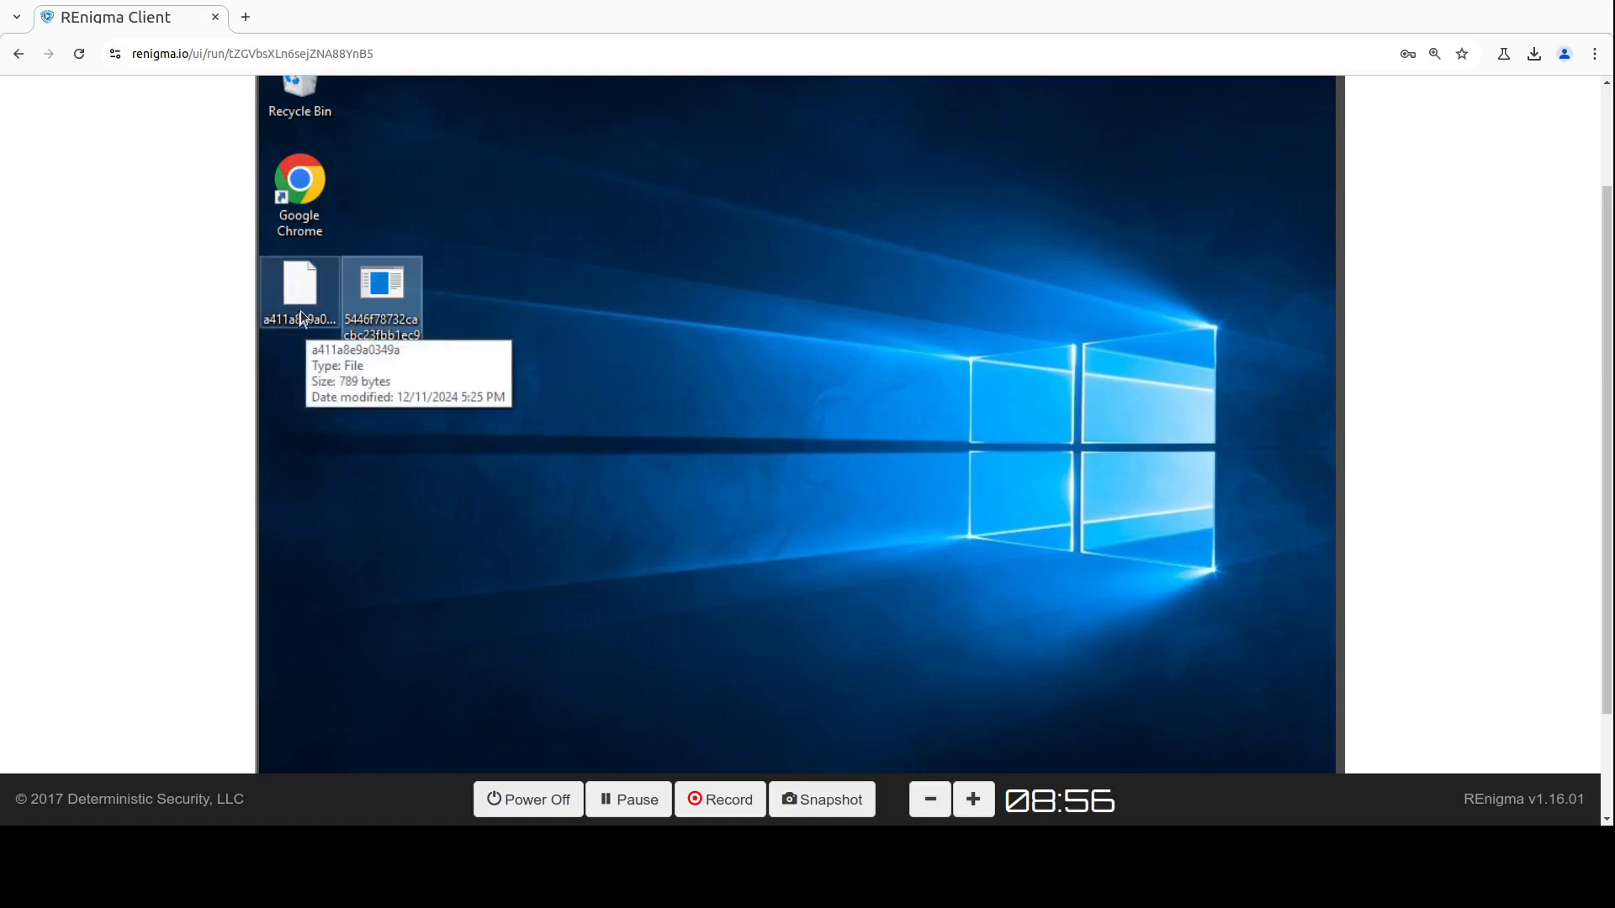
{"action": "left_click", "coordinate": [387, 332]}
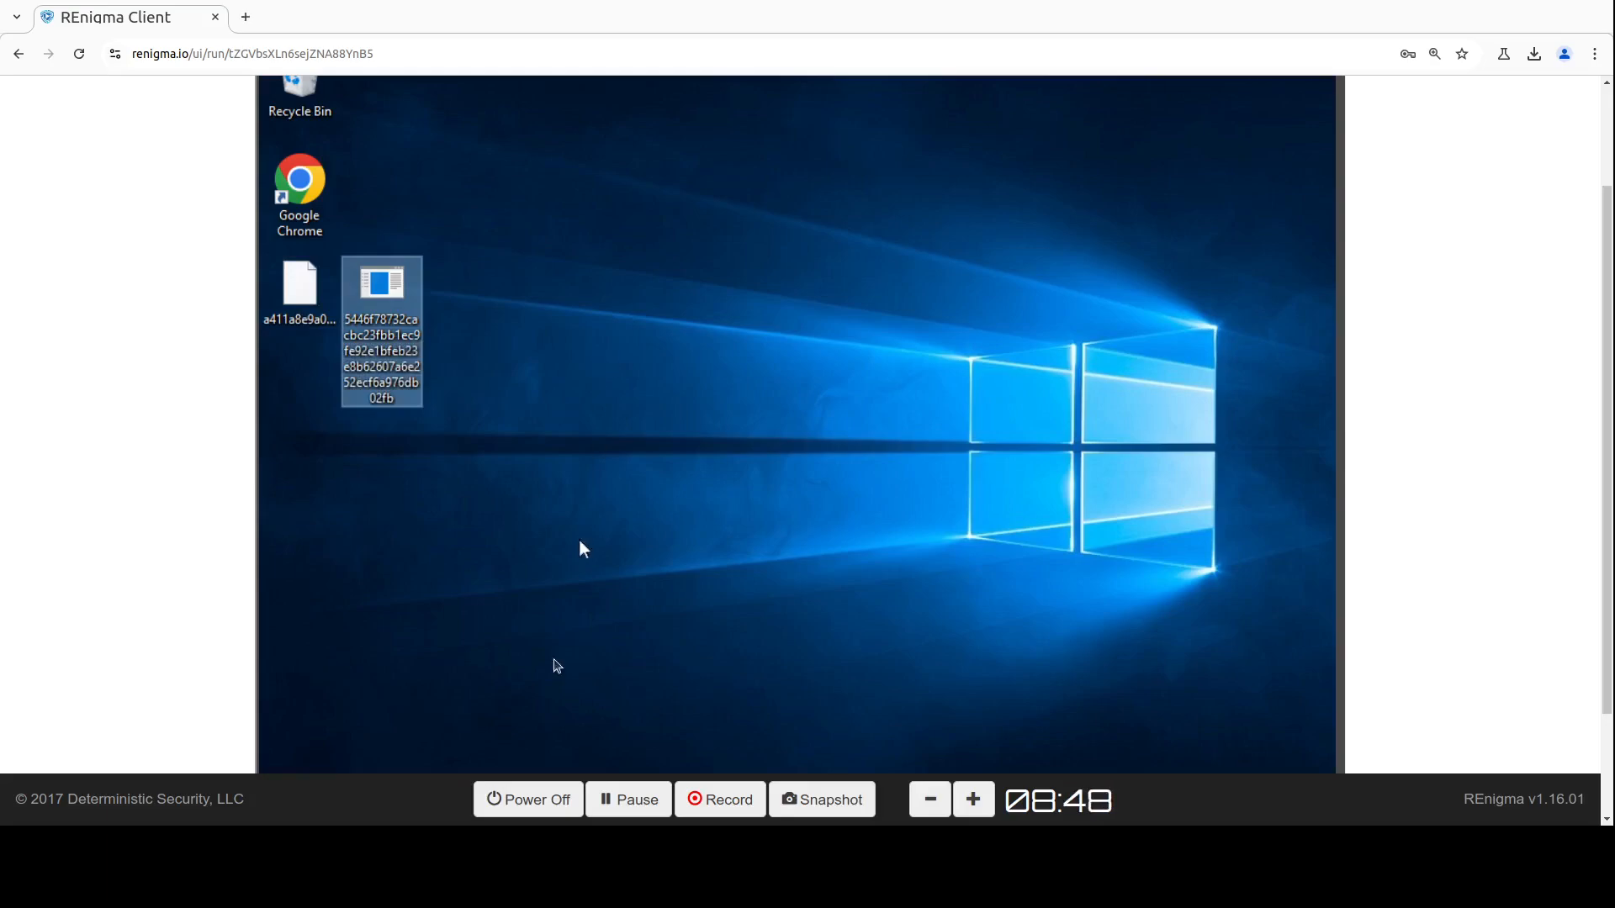
- Power off the virtual machine to end the recording and open the recording's process analysis details
{"action": "left_click", "coordinate": [536, 802]}
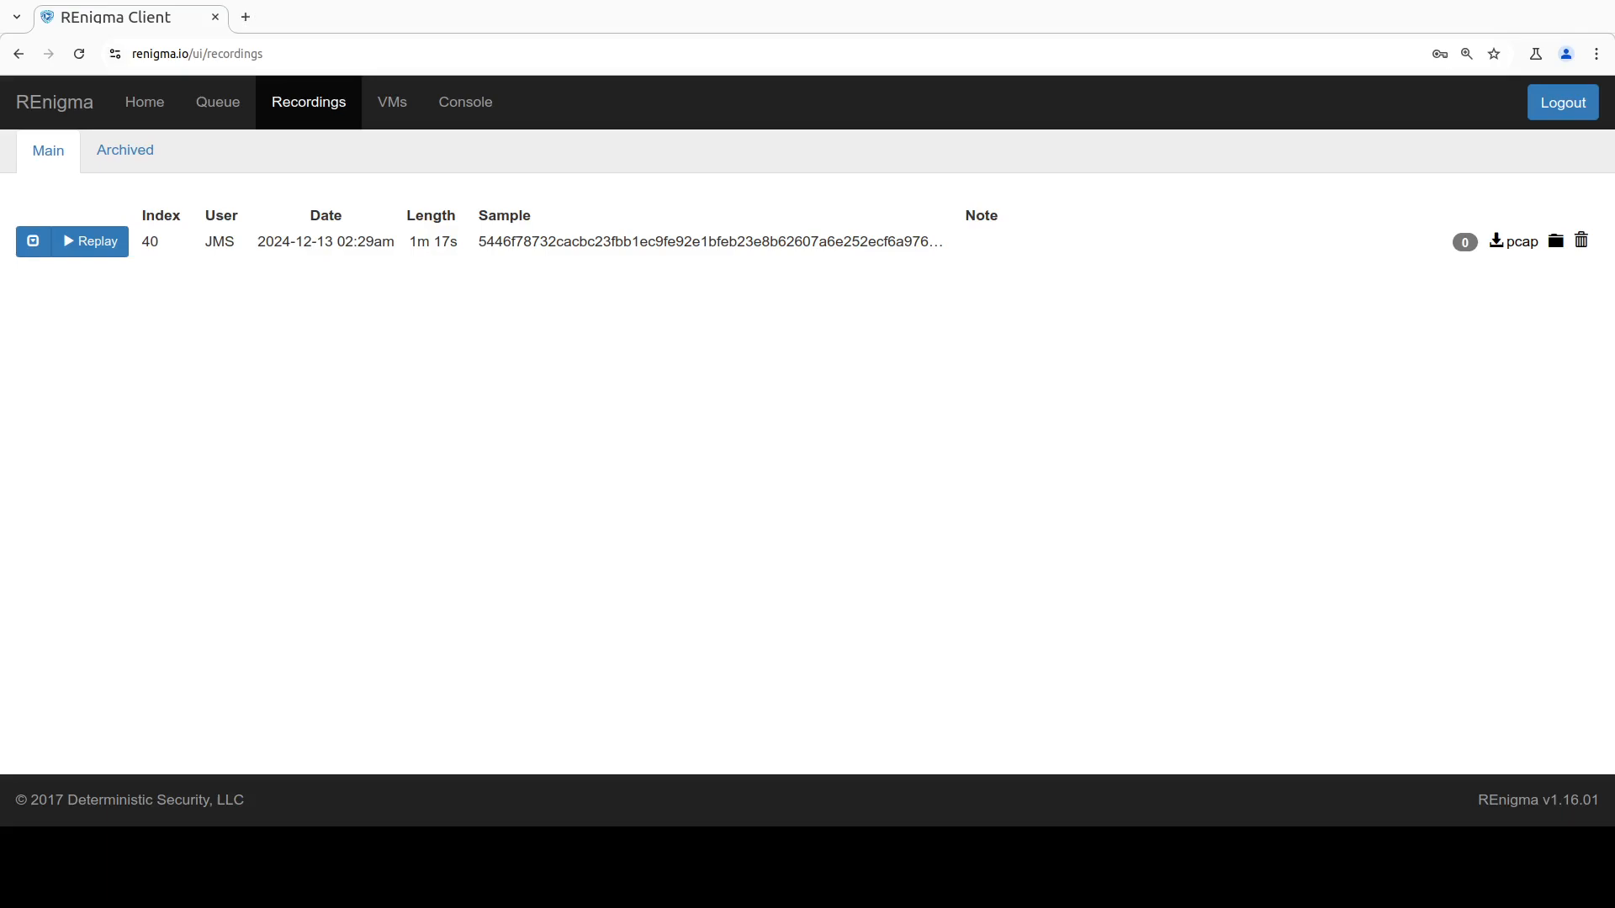
{"action": "left_click", "coordinate": [707, 242]}
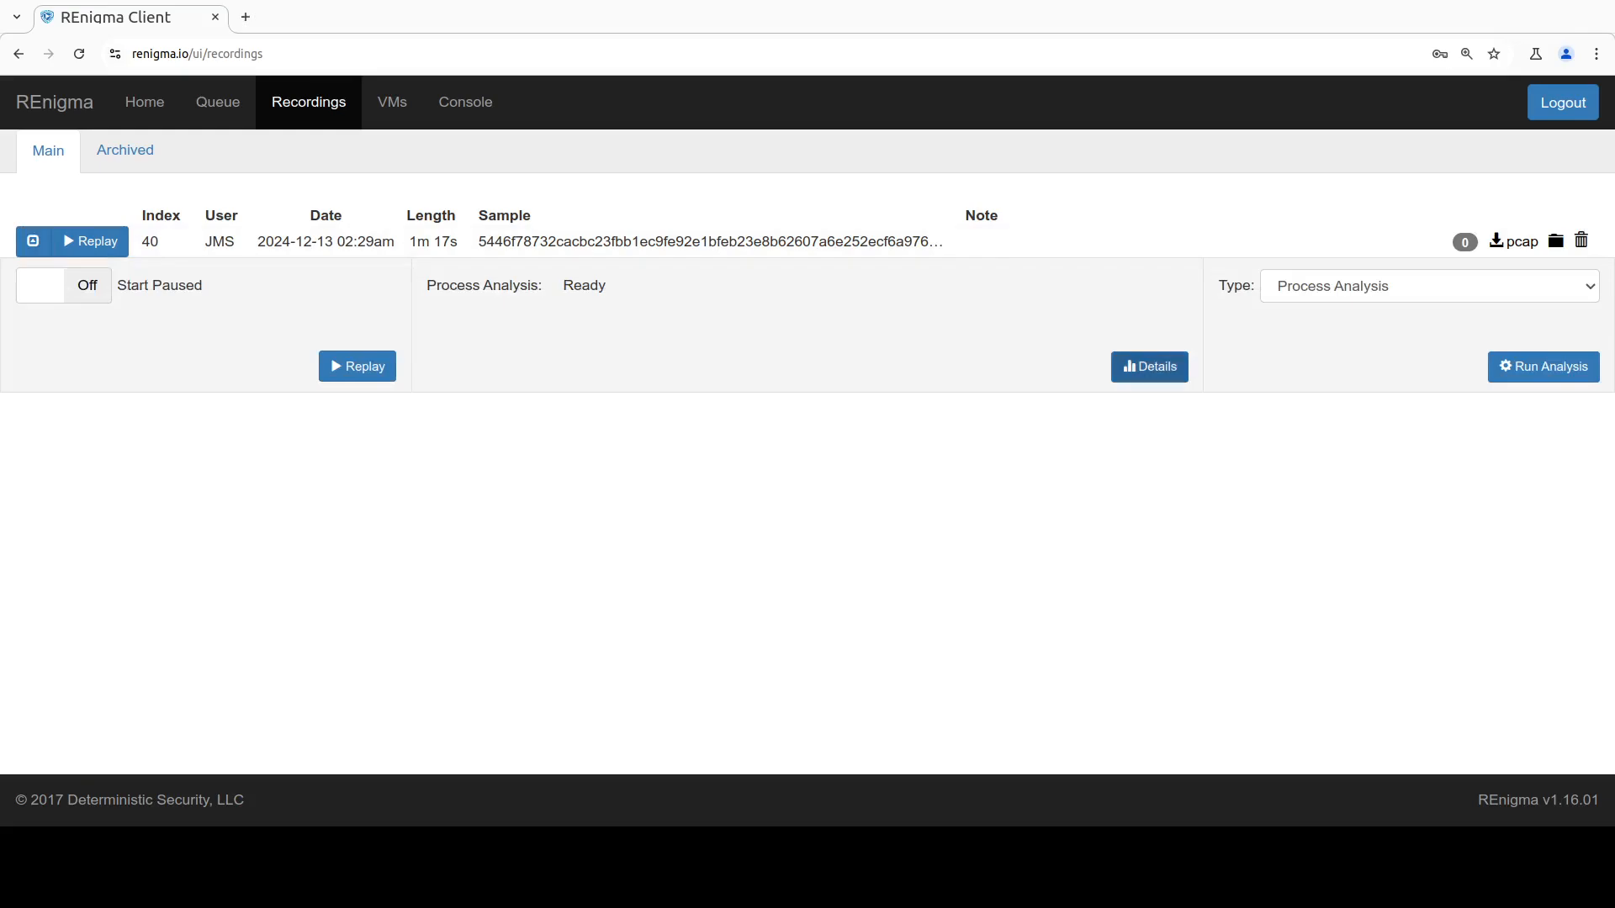
{"action": "left_click", "coordinate": [1149, 367]}
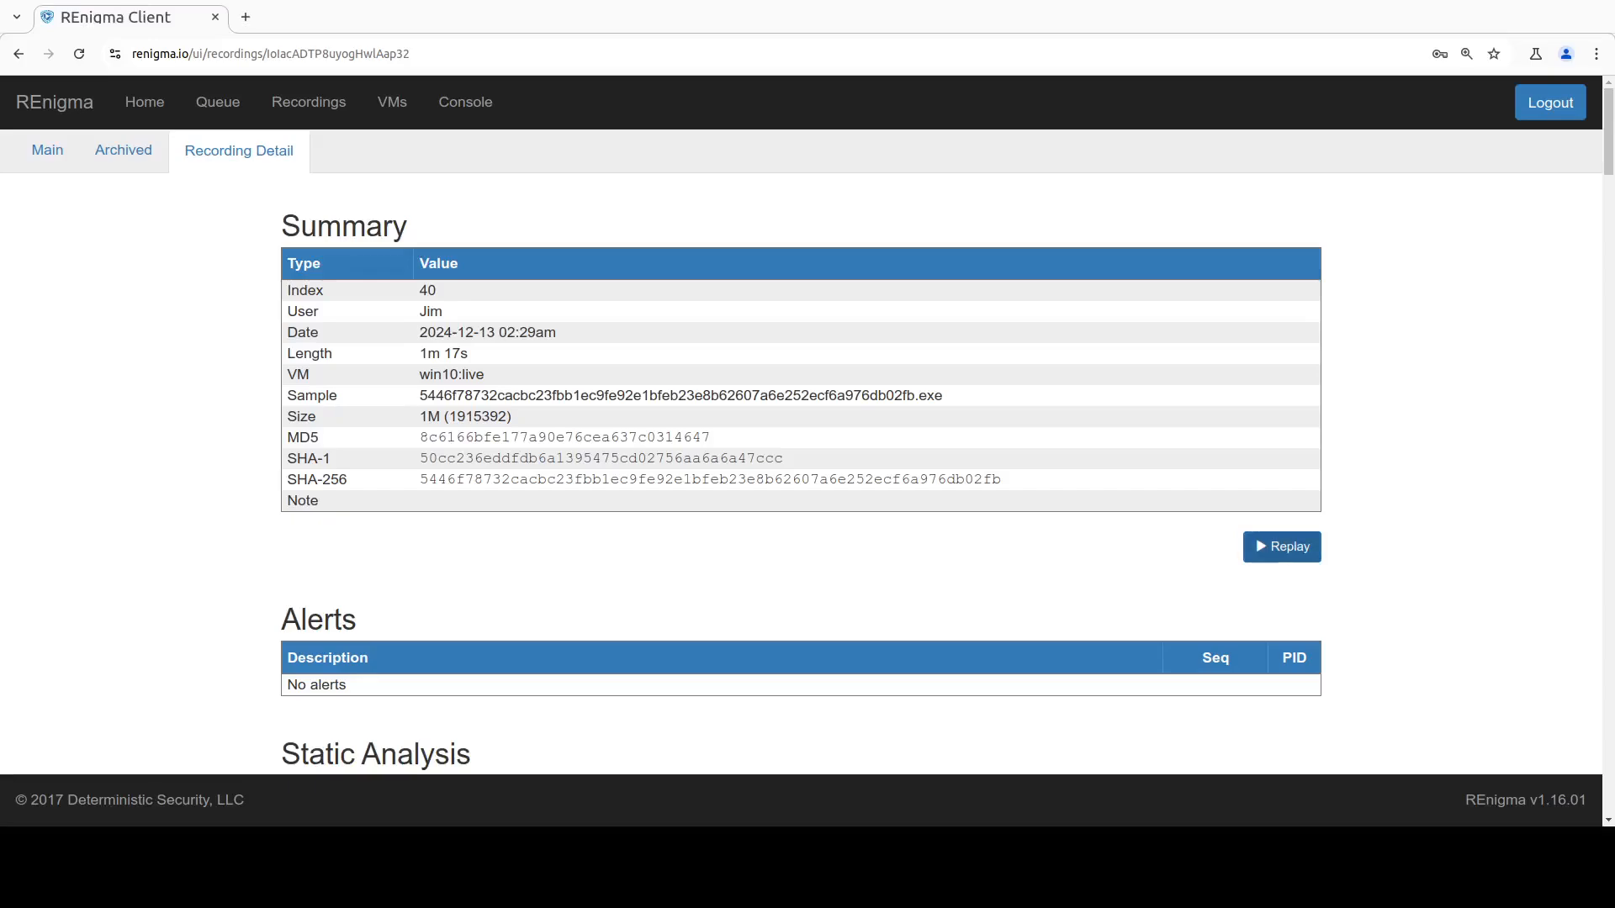
- Examine the recording report's alerts, static analysis, network connections and process tree, down to the Memory Analysis section
{"action": "scroll", "coordinate": [808, 421], "scroll_direction": "down", "scroll_amount": 8}
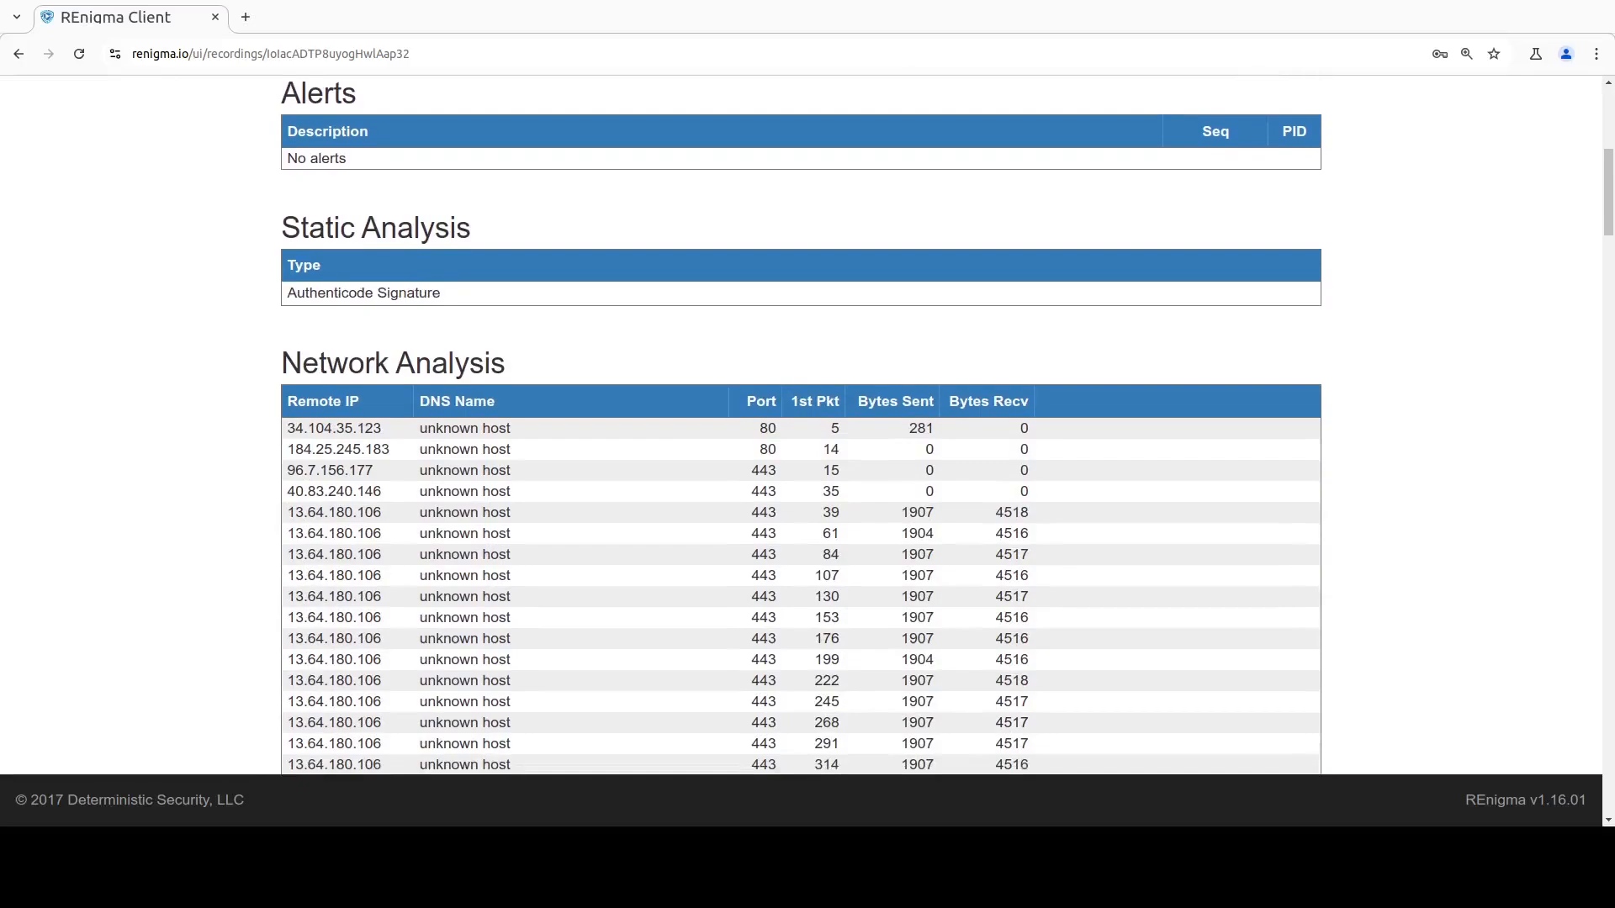
{"action": "scroll", "coordinate": [808, 421], "scroll_direction": "down", "scroll_amount": 8}
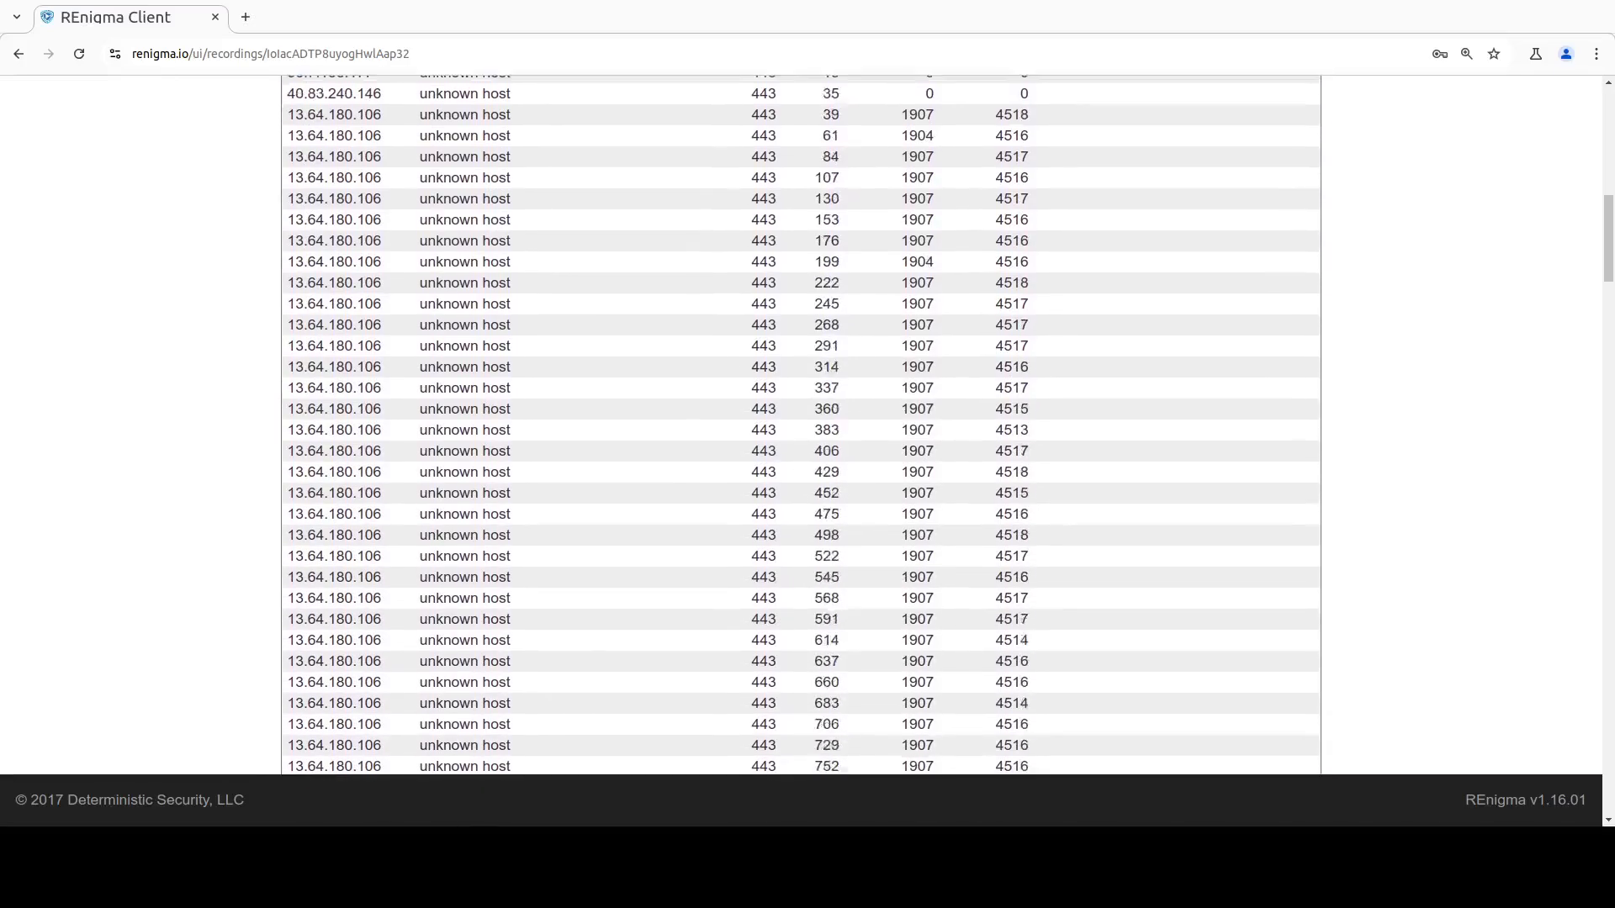
{"action": "scroll", "coordinate": [808, 420], "scroll_direction": "down", "scroll_amount": 8}
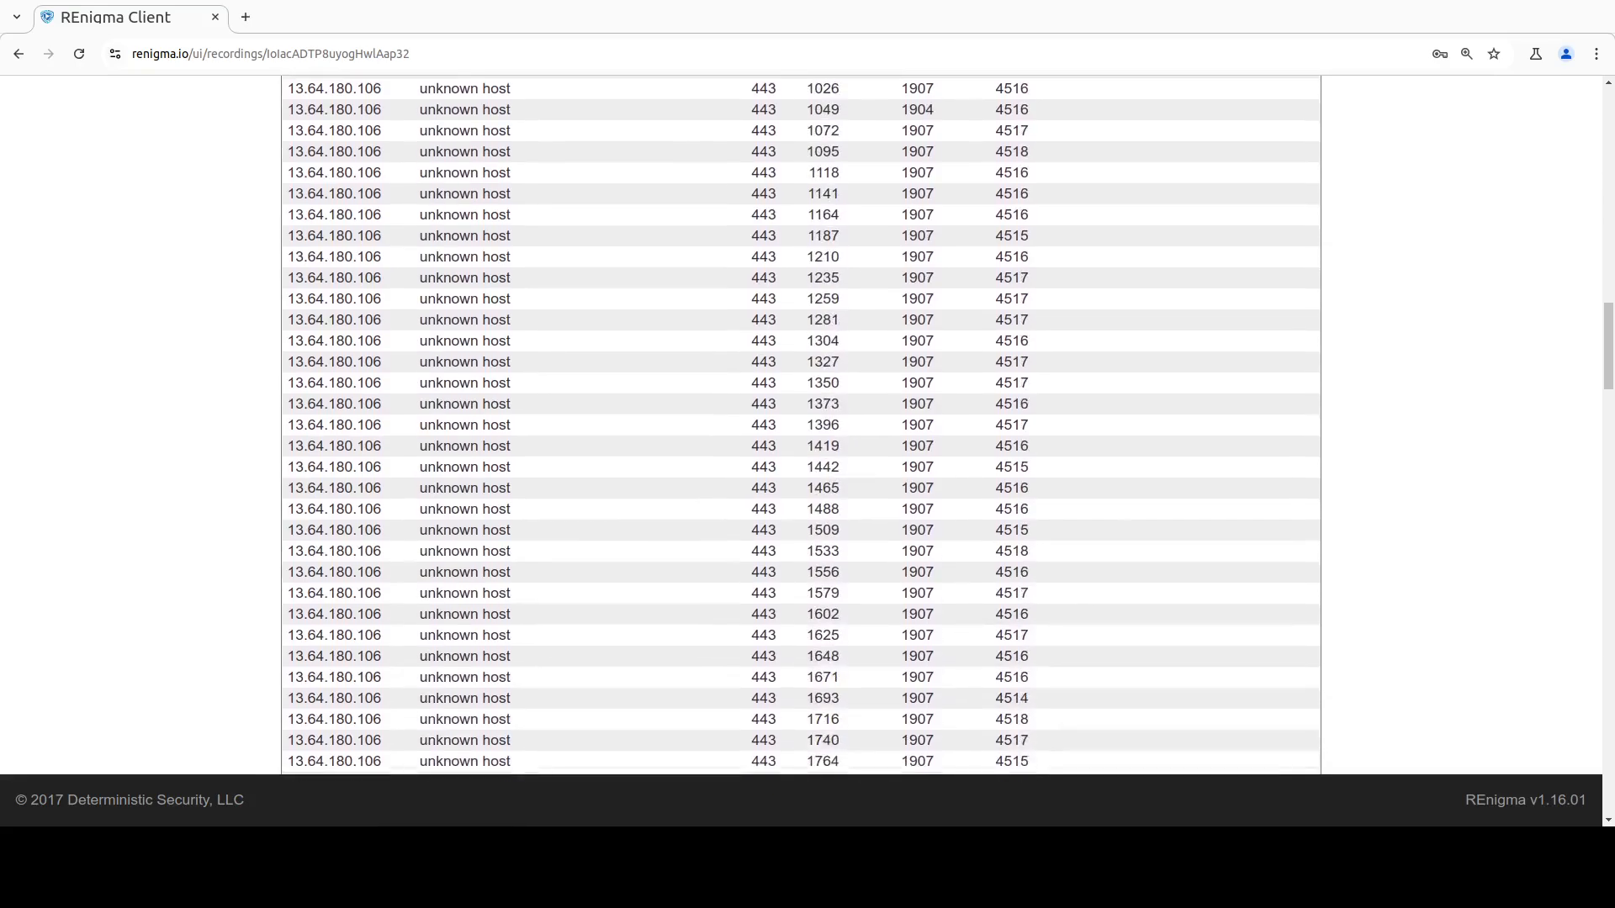
{"action": "scroll", "coordinate": [808, 421], "scroll_direction": "down", "scroll_amount": 8}
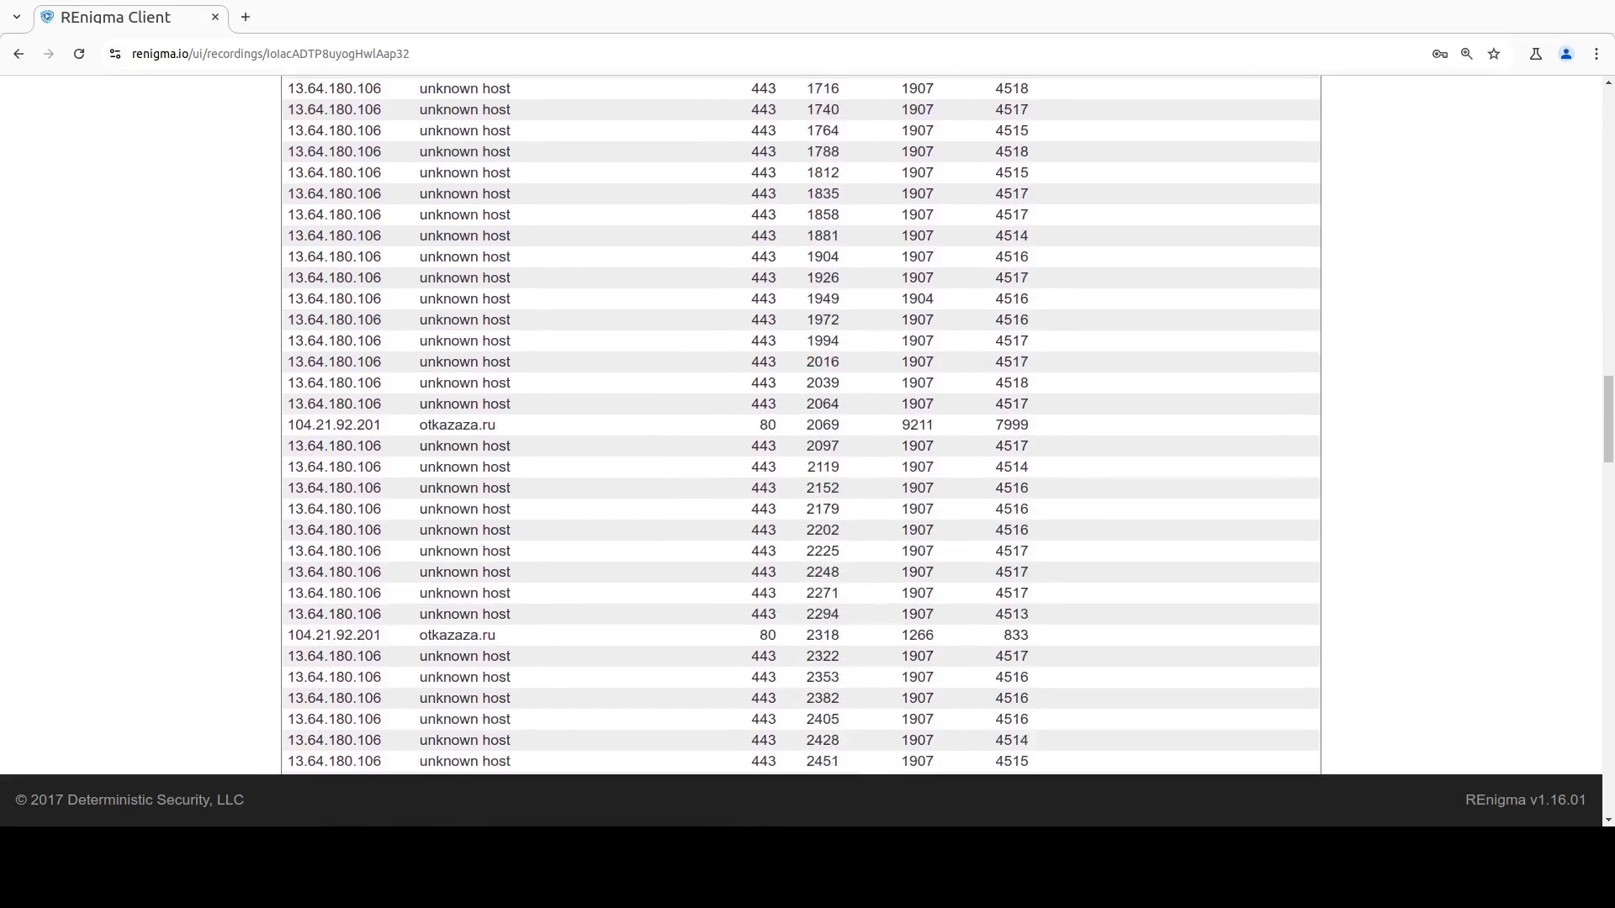
{"action": "scroll", "coordinate": [807, 420], "scroll_direction": "down", "scroll_amount": 3}
{"action": "scroll", "coordinate": [808, 421], "scroll_direction": "down", "scroll_amount": 5}
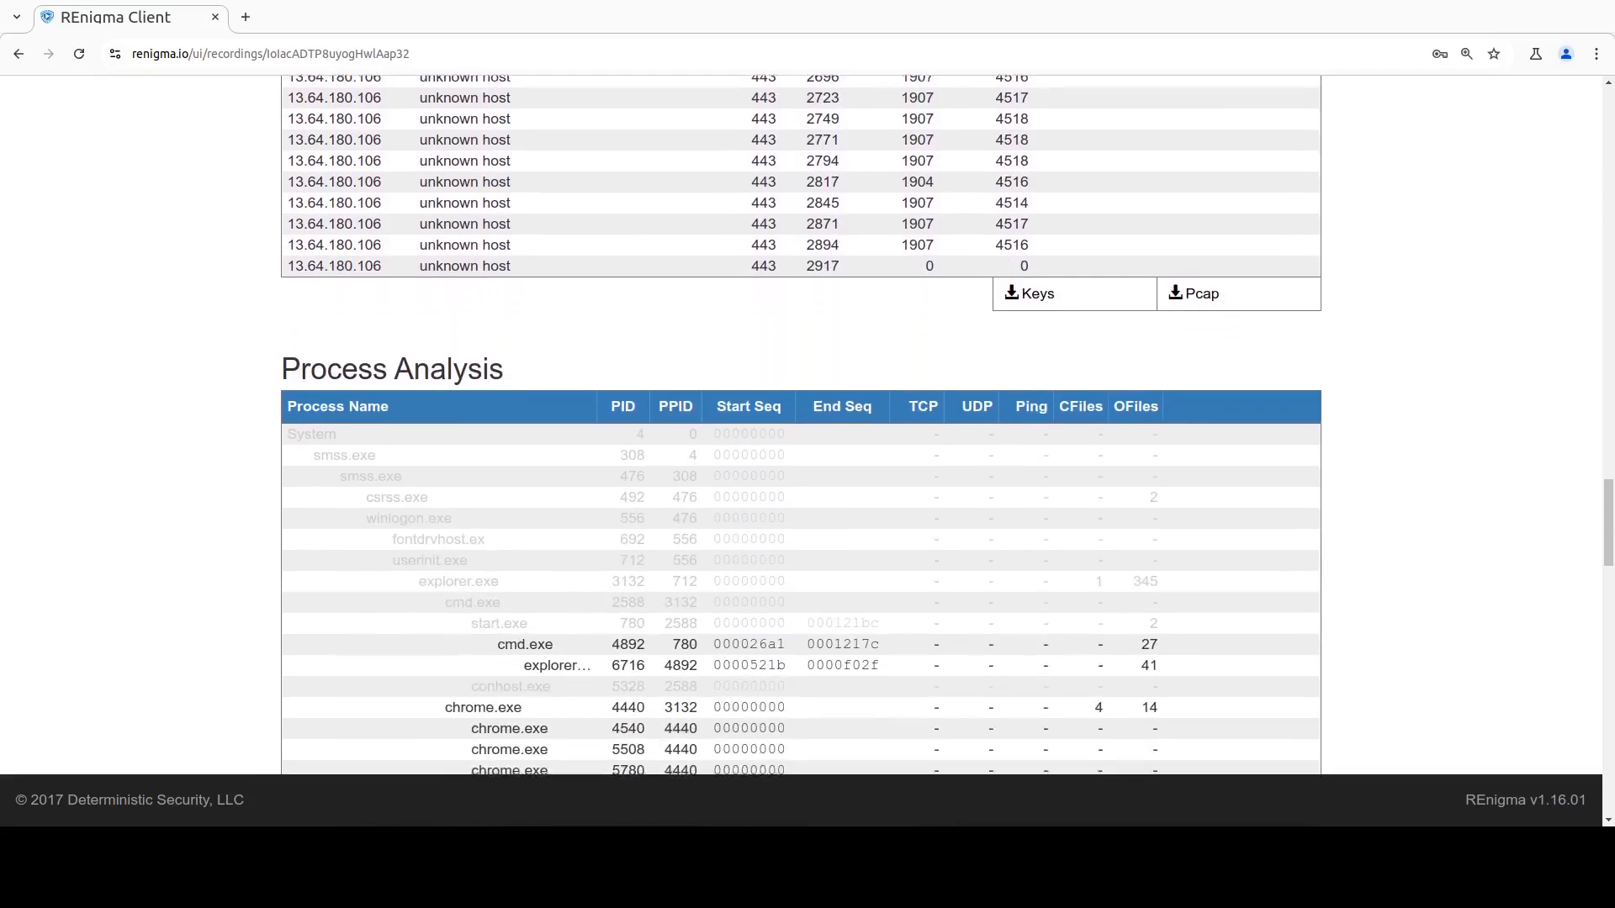
{"action": "scroll", "coordinate": [808, 420], "scroll_direction": "down", "scroll_amount": 1}
{"action": "scroll", "coordinate": [808, 420], "scroll_direction": "down", "scroll_amount": 6}
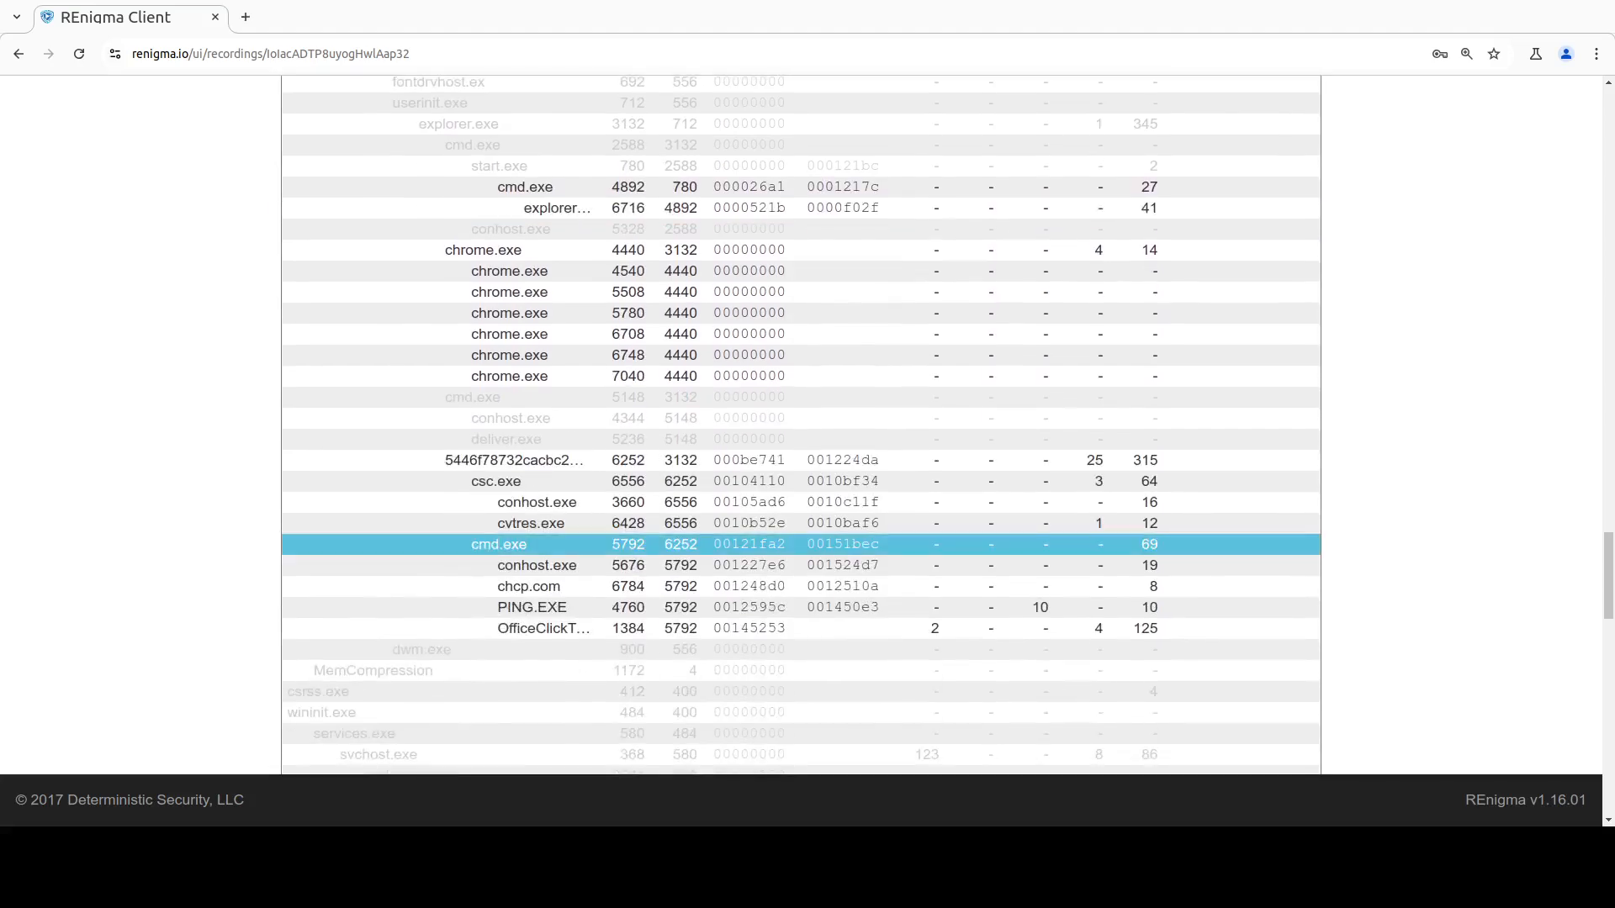
{"action": "scroll", "coordinate": [807, 421], "scroll_direction": "down", "scroll_amount": 2}
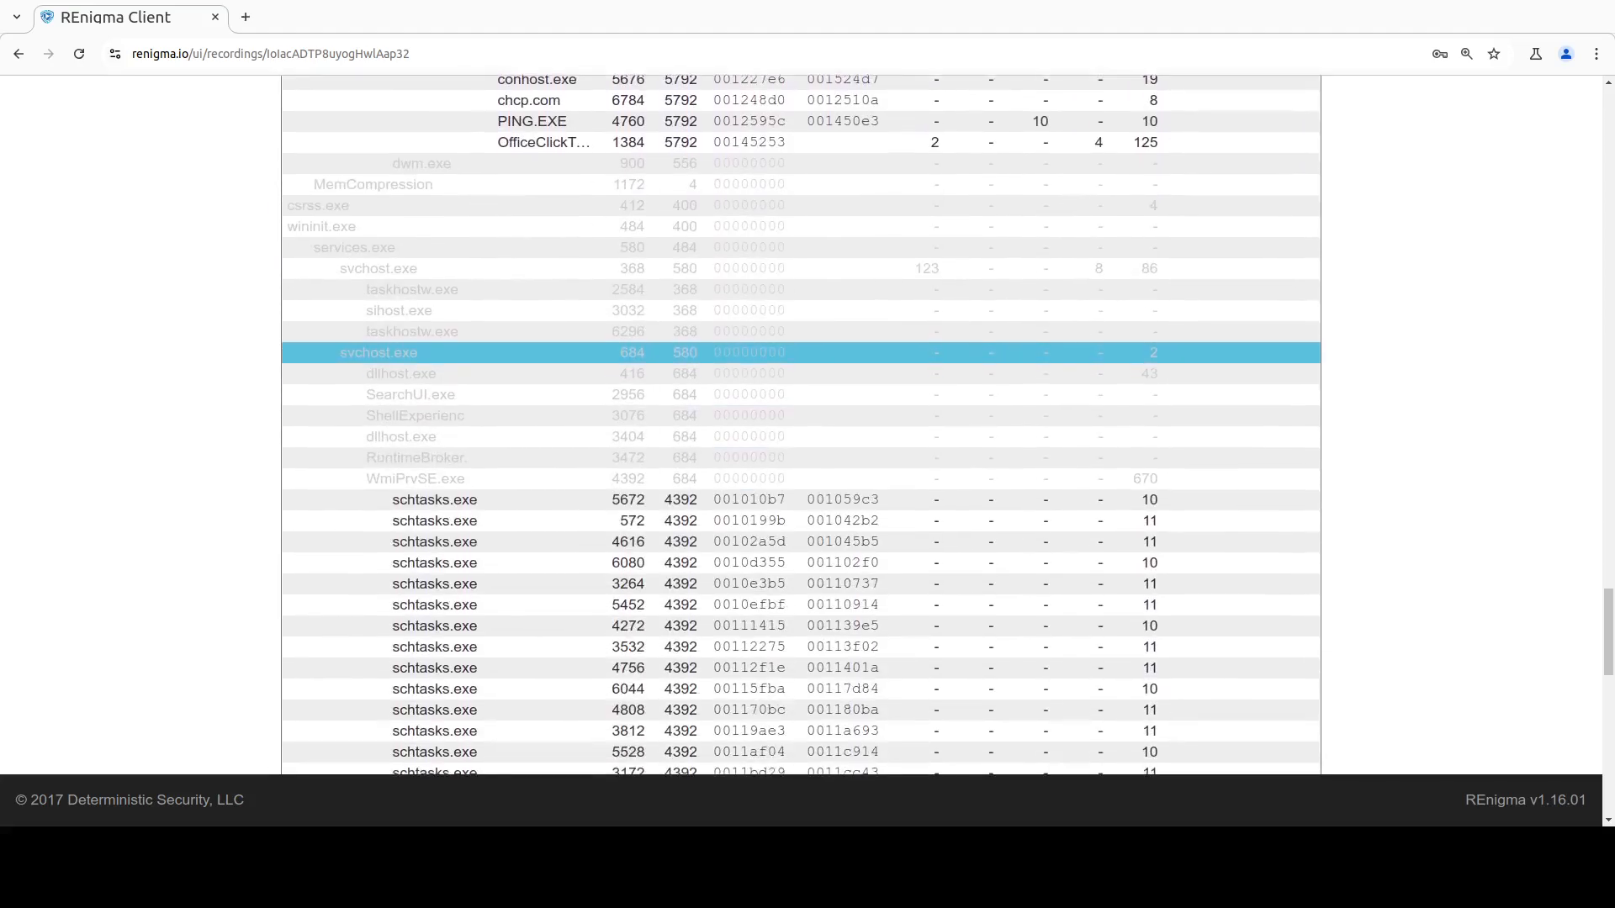
{"action": "scroll", "coordinate": [808, 420], "scroll_direction": "down", "scroll_amount": 6}
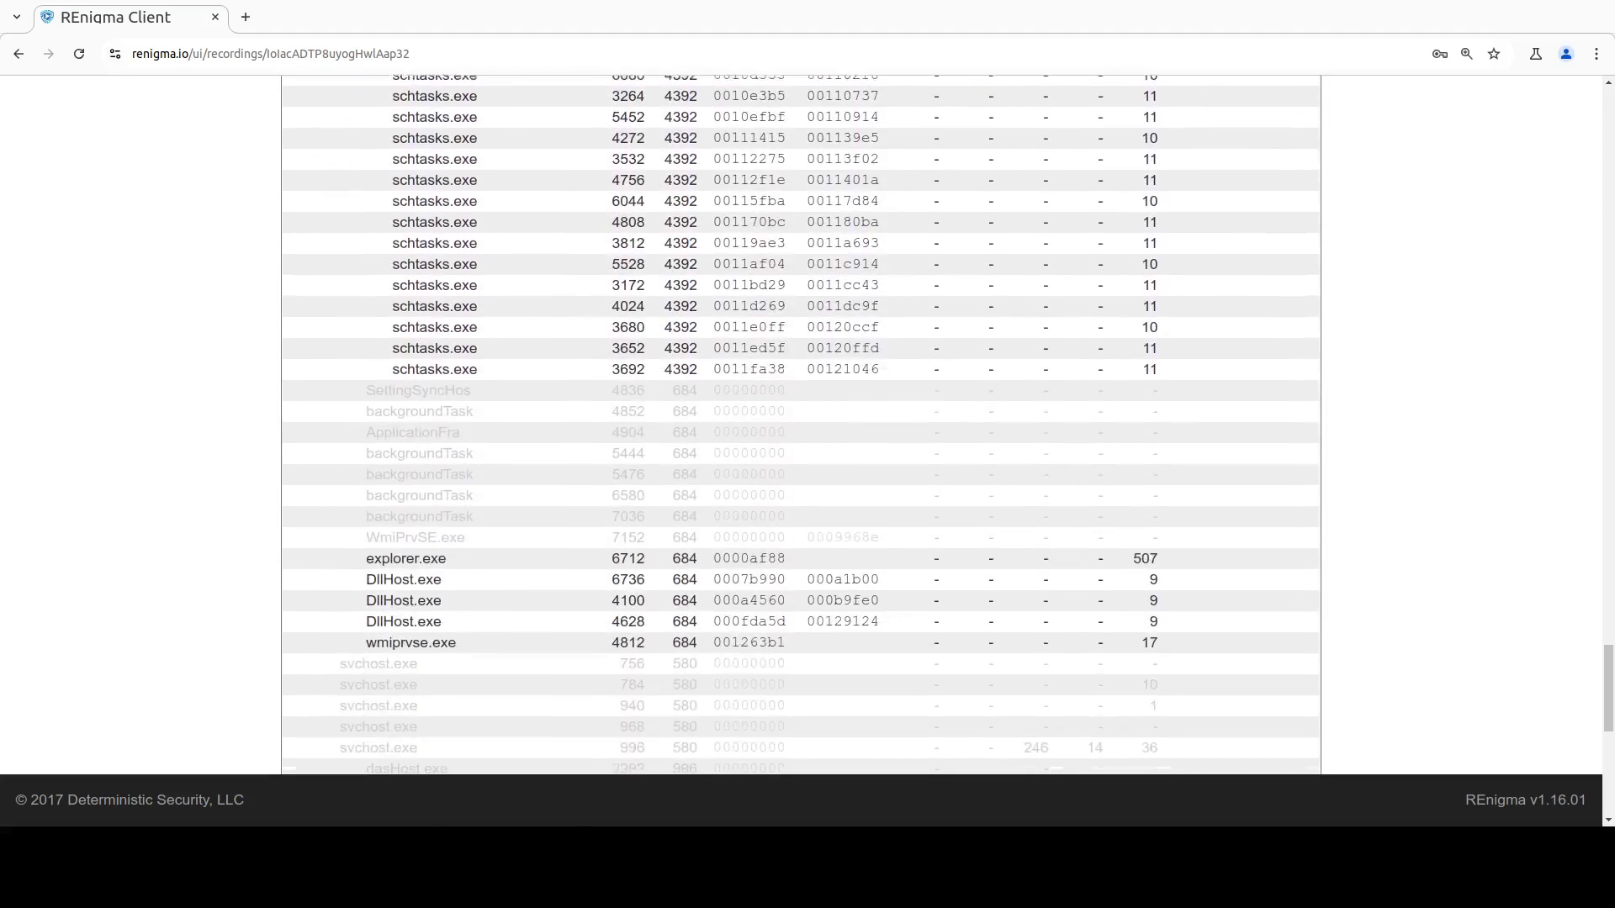
{"action": "scroll", "coordinate": [808, 421], "scroll_direction": "down", "scroll_amount": 5}
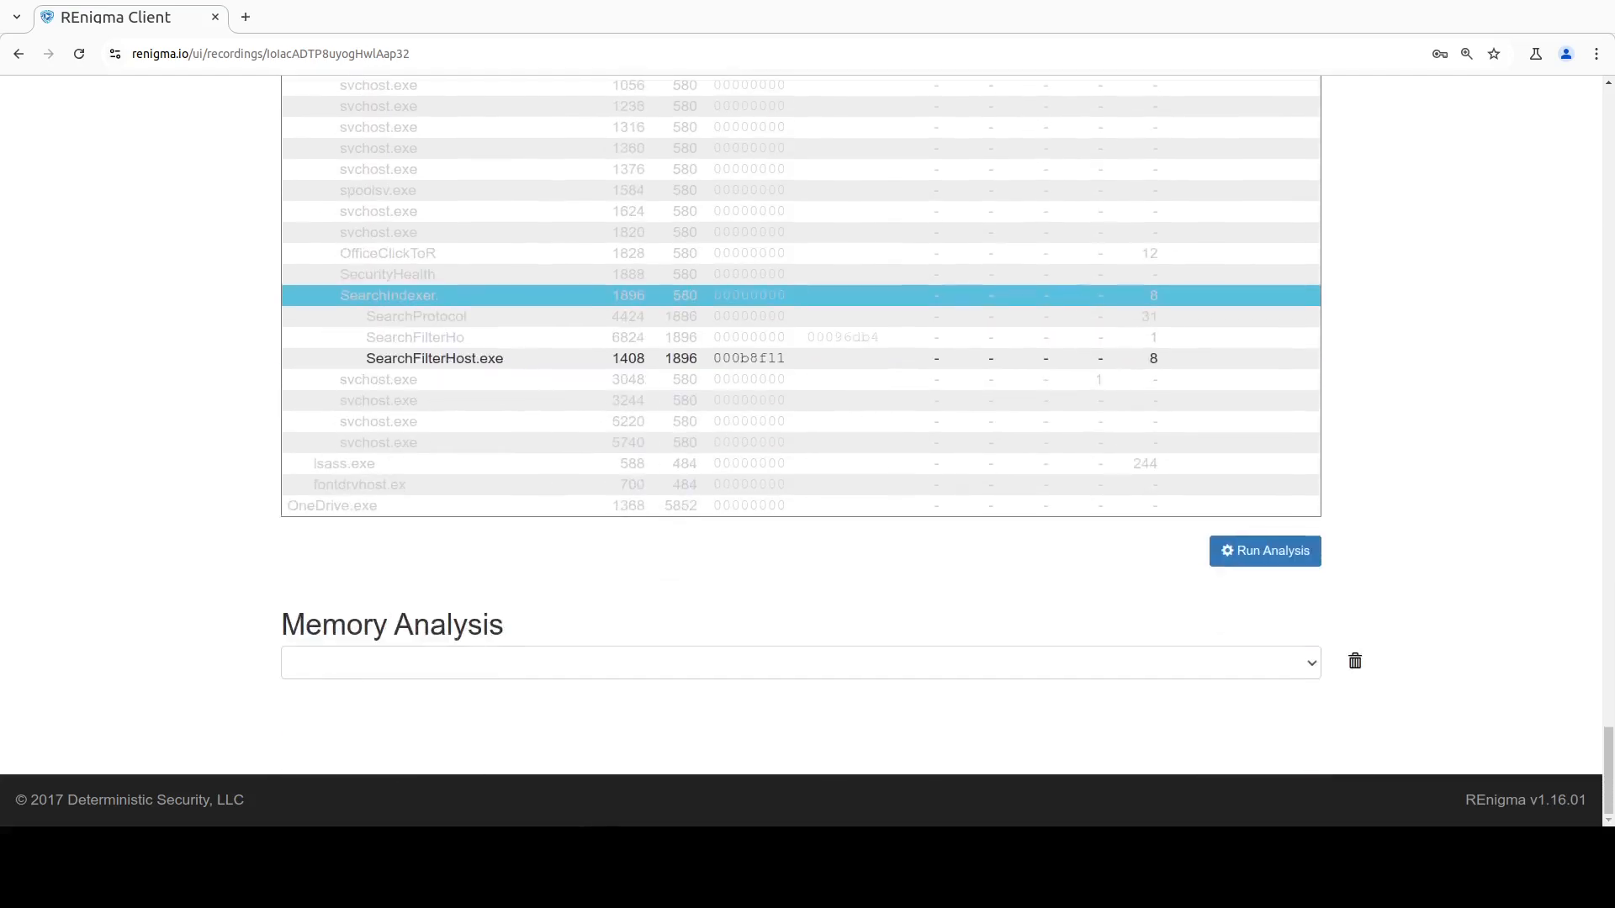
- Launch a replay of the recording from the report's Summary section
{"action": "scroll", "coordinate": [808, 421], "scroll_direction": "up", "scroll_amount": 20}
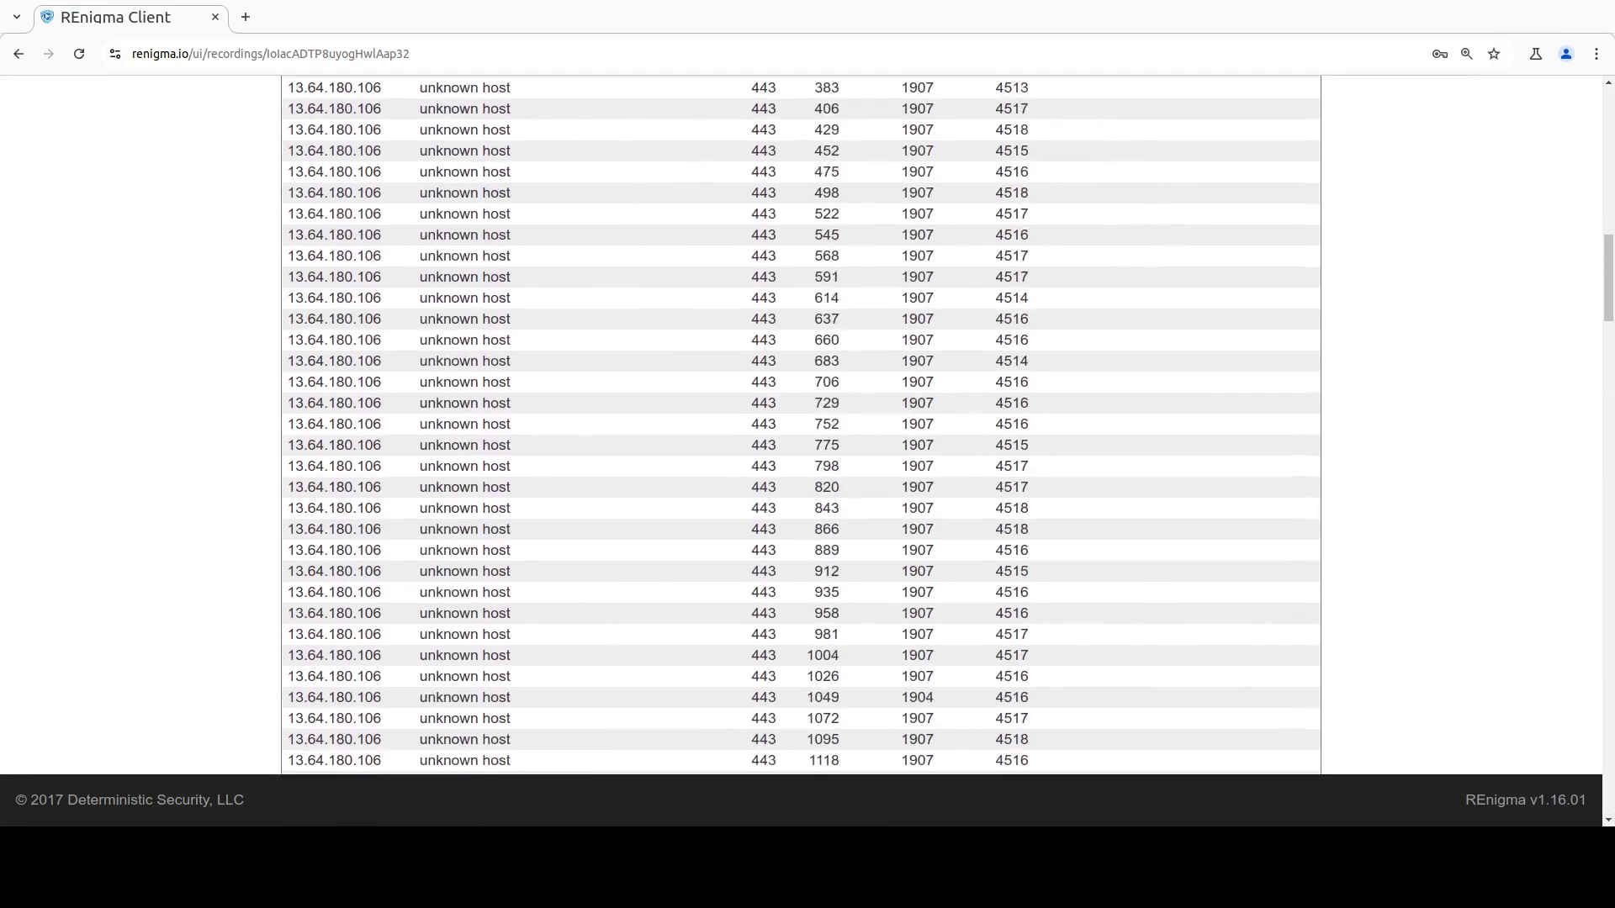
{"action": "scroll", "coordinate": [808, 421], "scroll_direction": "up", "scroll_amount": 4}
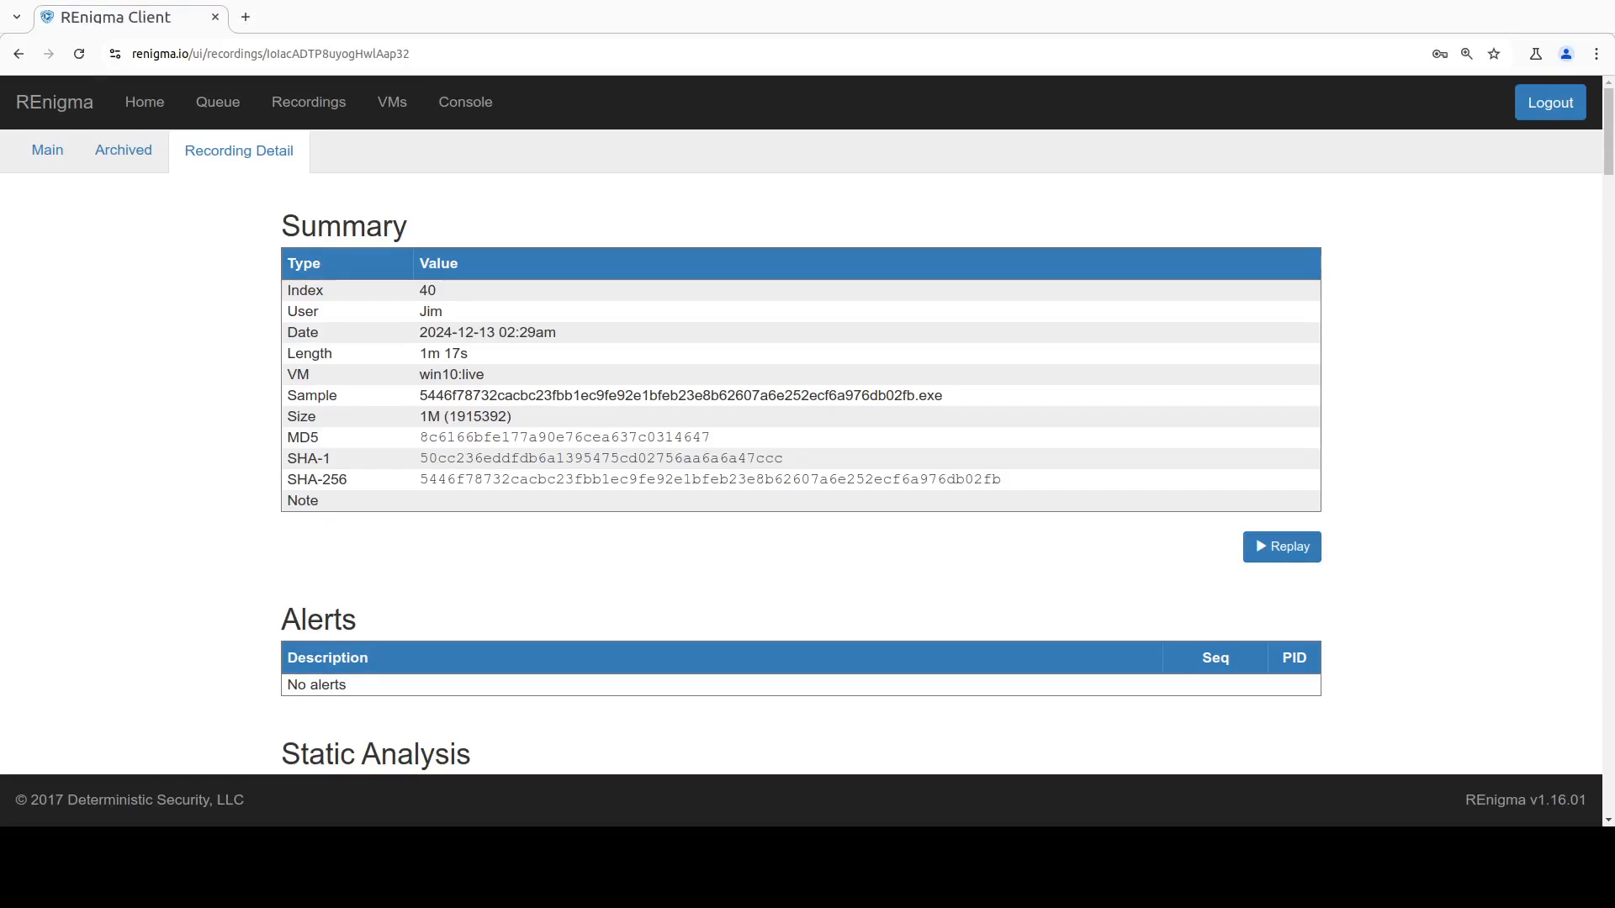
{"action": "left_click", "coordinate": [1282, 547]}
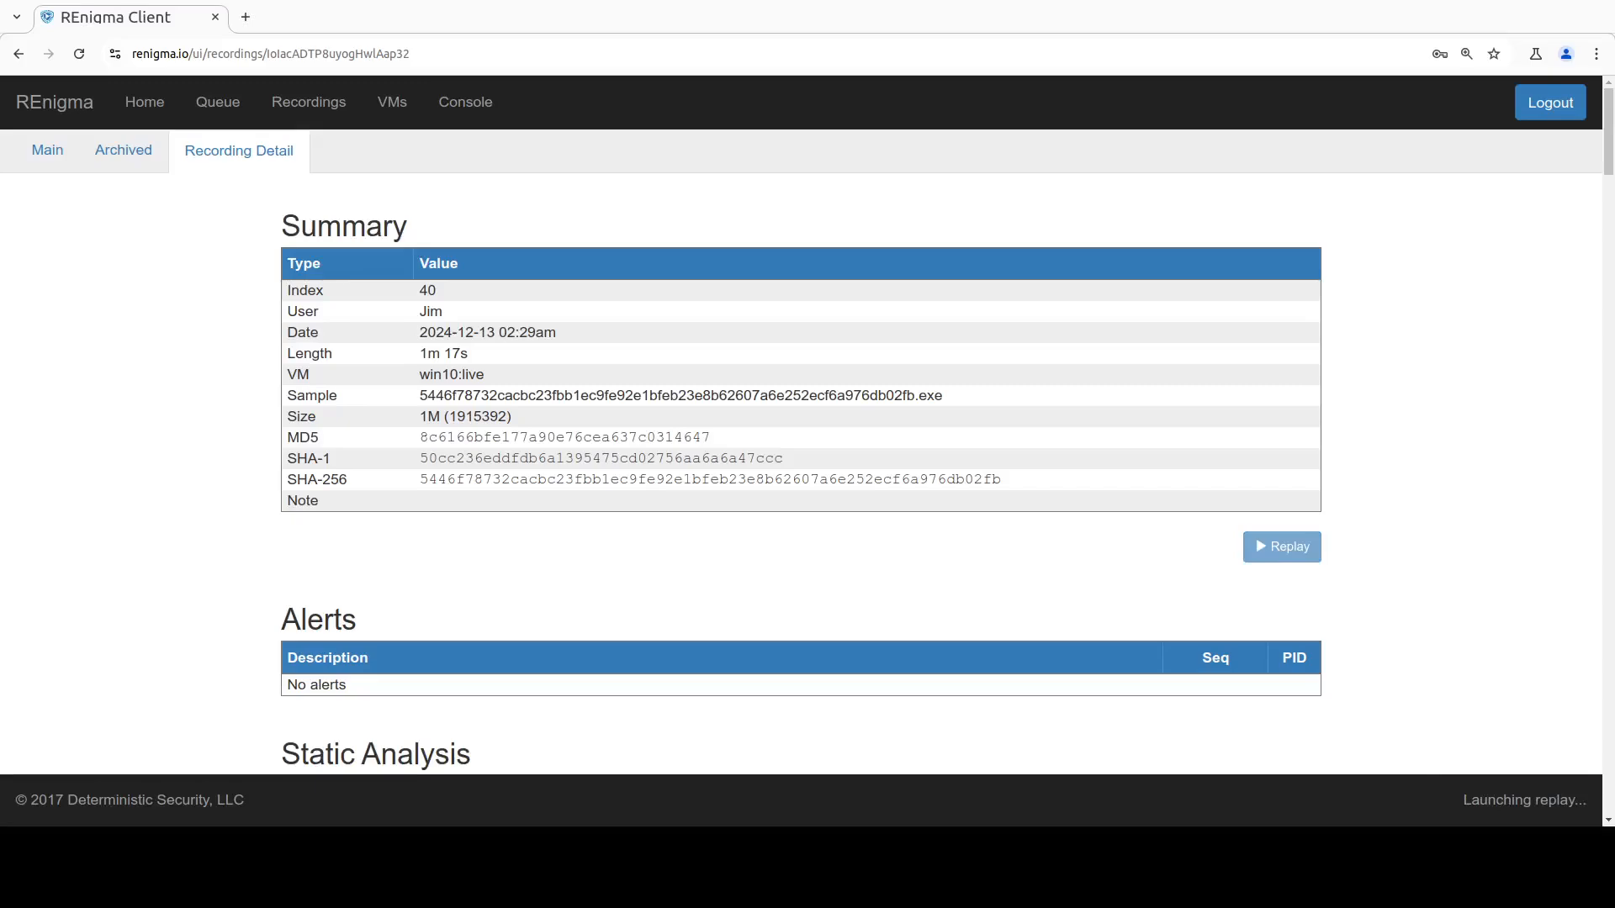